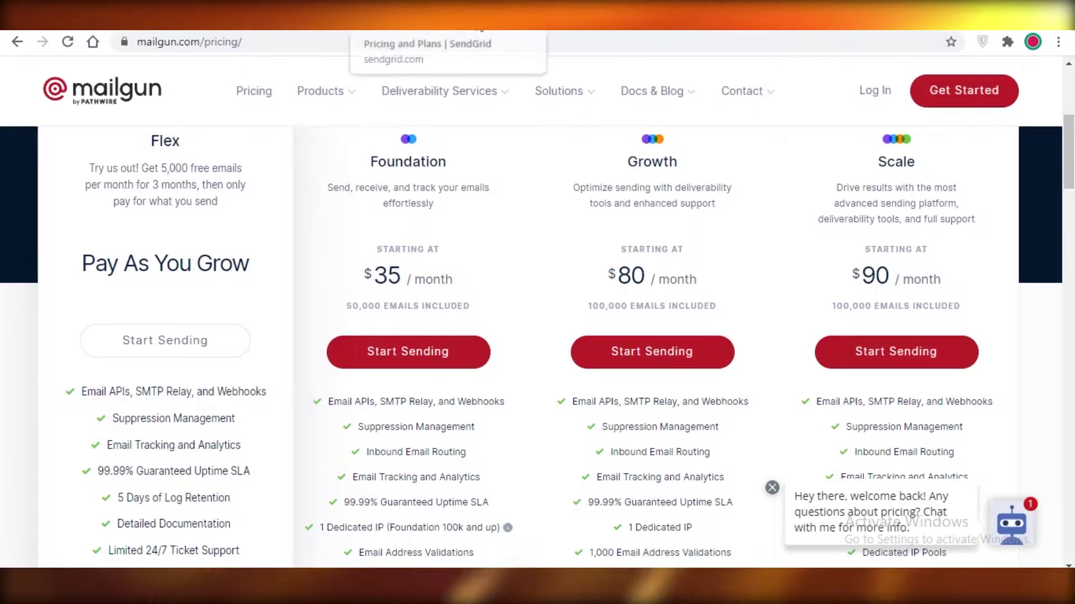
Switch from Mailgun to SendGrid's pricing tab with its Free, Essentials, Pro and Premier plans.
key(ctrl+Tab)
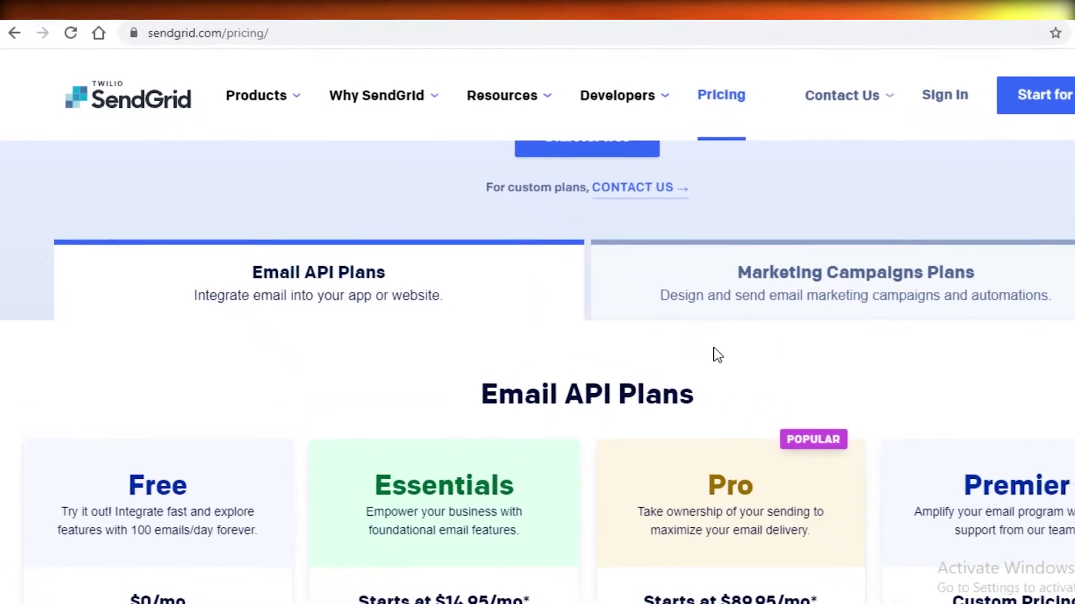
scroll(716, 354, down, 2)
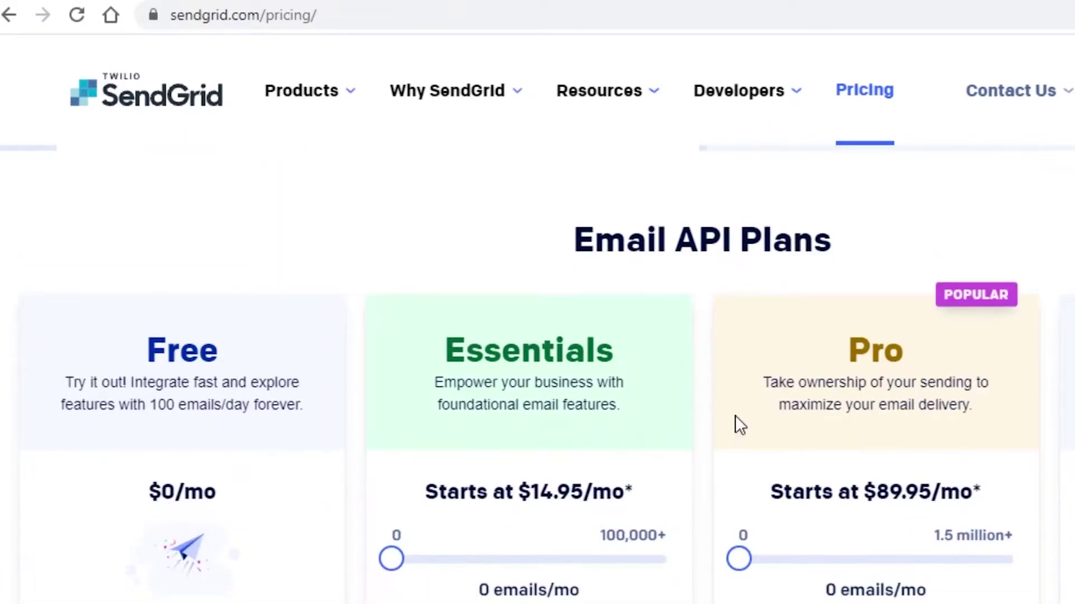
Pass through Mailchimp's tab to Mailgun's Flex, Foundation ($35), Growth ($80) and Scale ($90) plans.
key(ctrl+Tab)
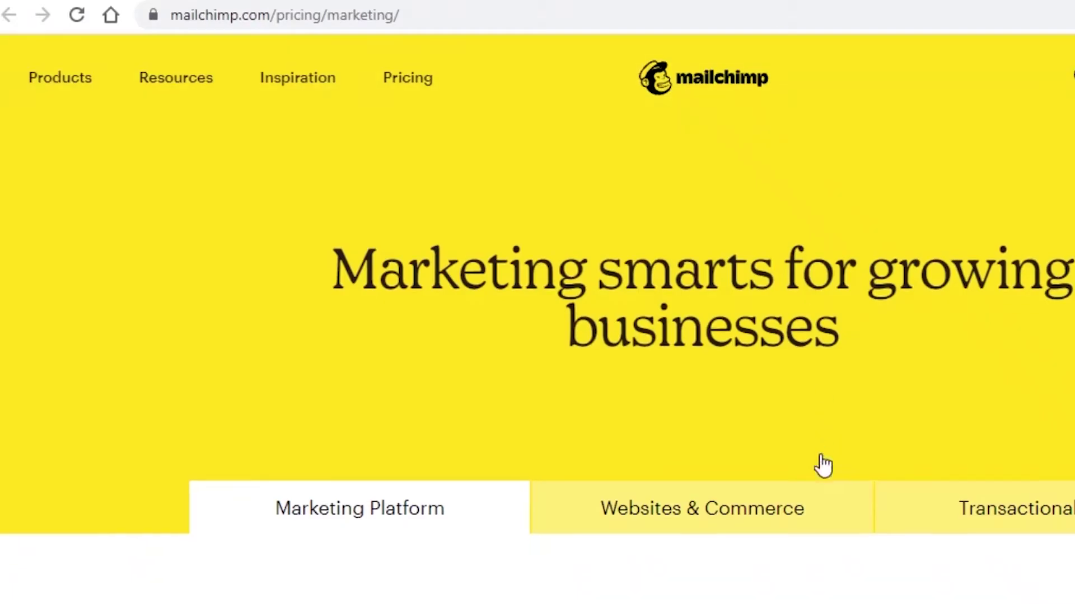
scroll(822, 462, down, 3)
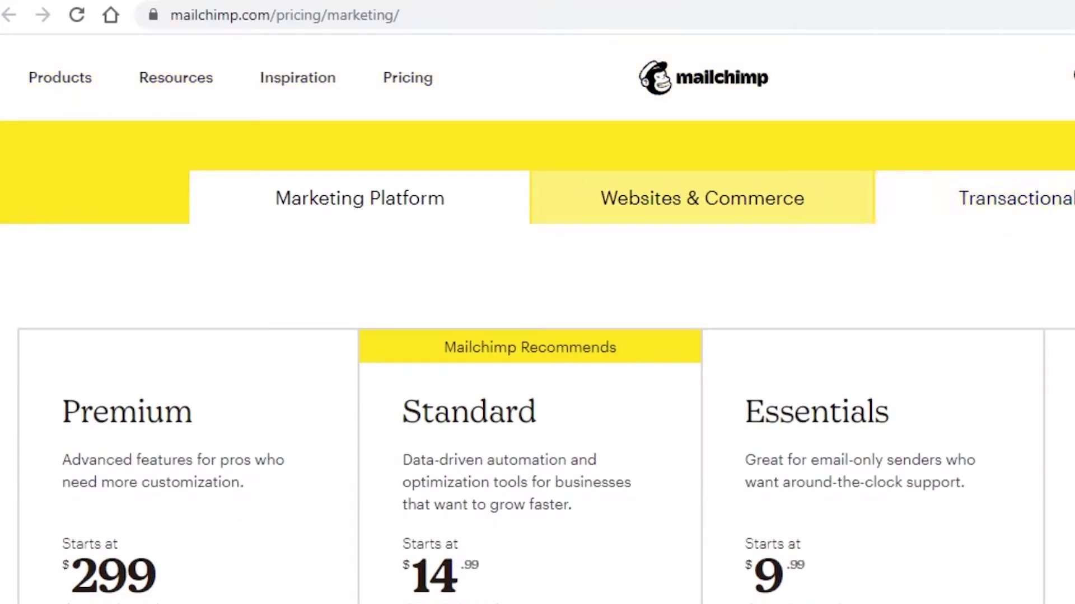
key(ctrl+Tab)
scroll(538, 336, up, 1)
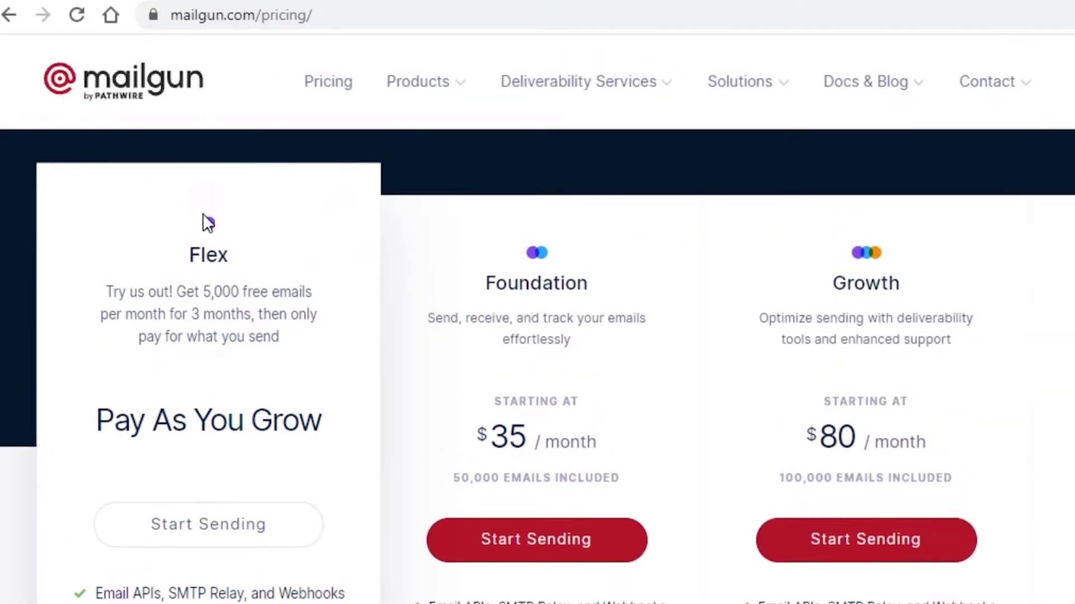
scroll(342, 413, down, 5)
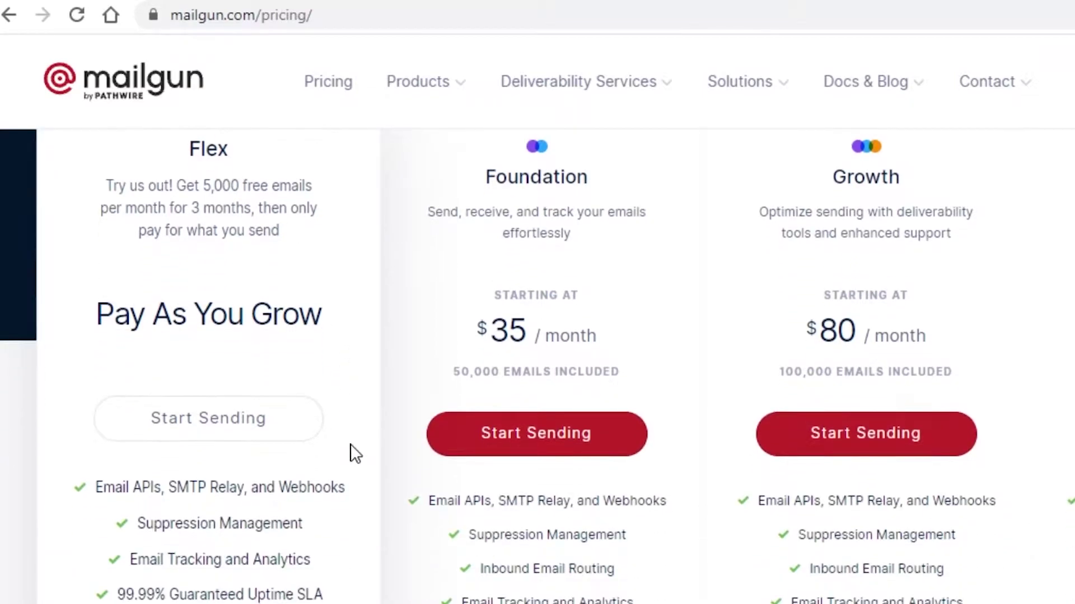
scroll(351, 454, down, 3)
scroll(352, 457, up, 4)
scroll(234, 495, up, 2)
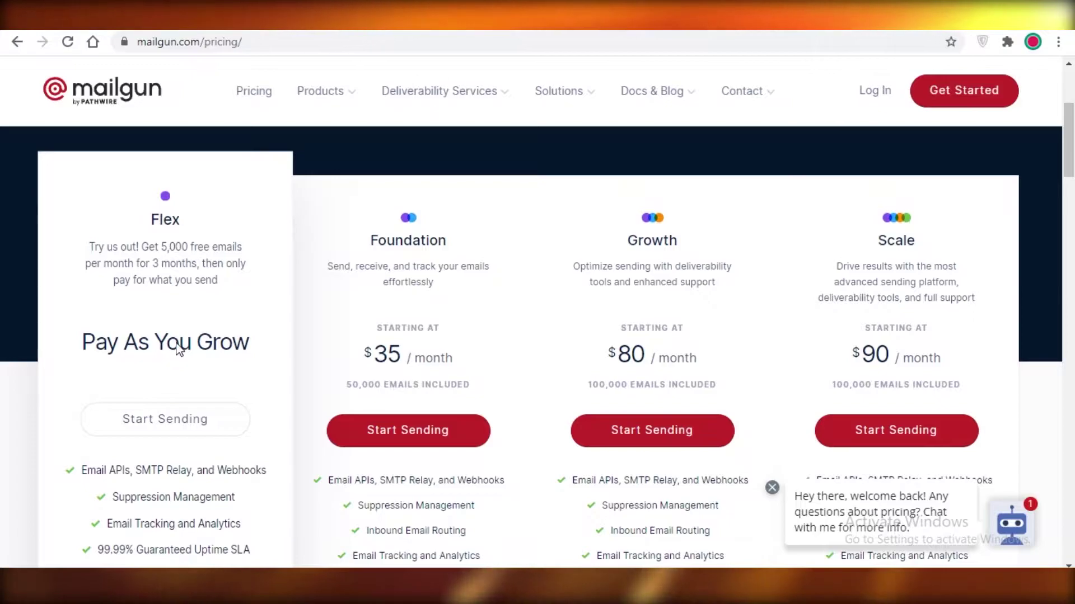
scroll(169, 360, down, 3)
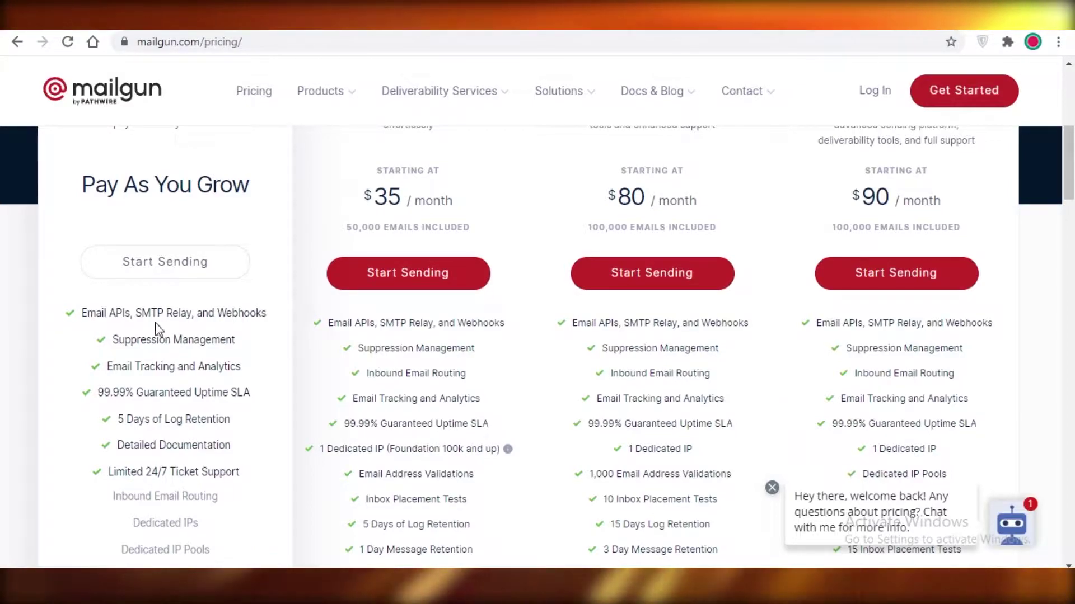
Flip through SendGrid, Mailchimp and Mailgun tabs, ending on SendGrid's $0, $14.95 and $89.95 plans.
click(524, 19)
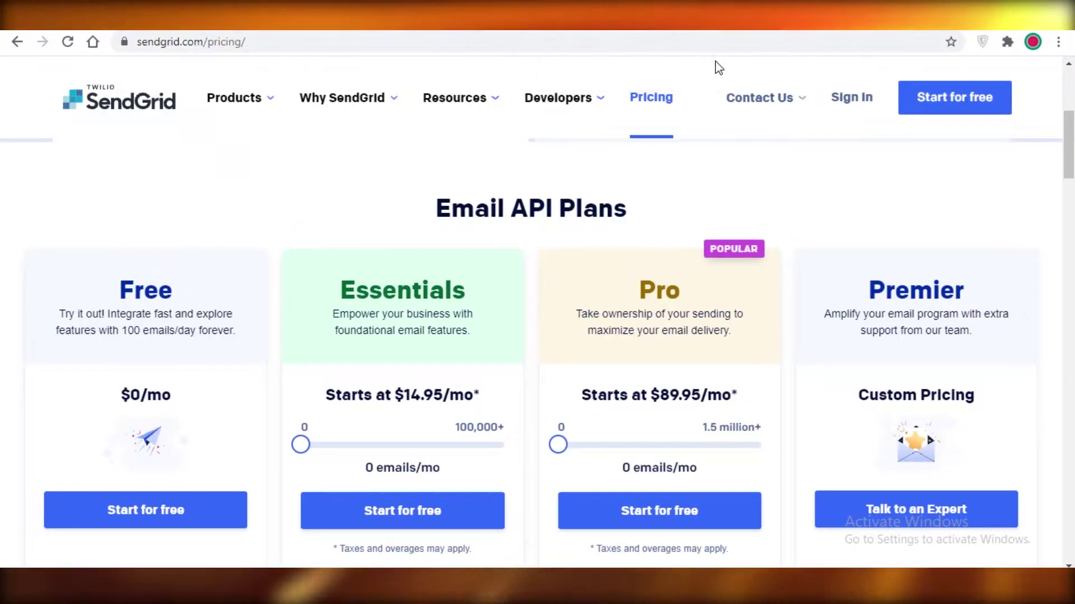
click(714, 19)
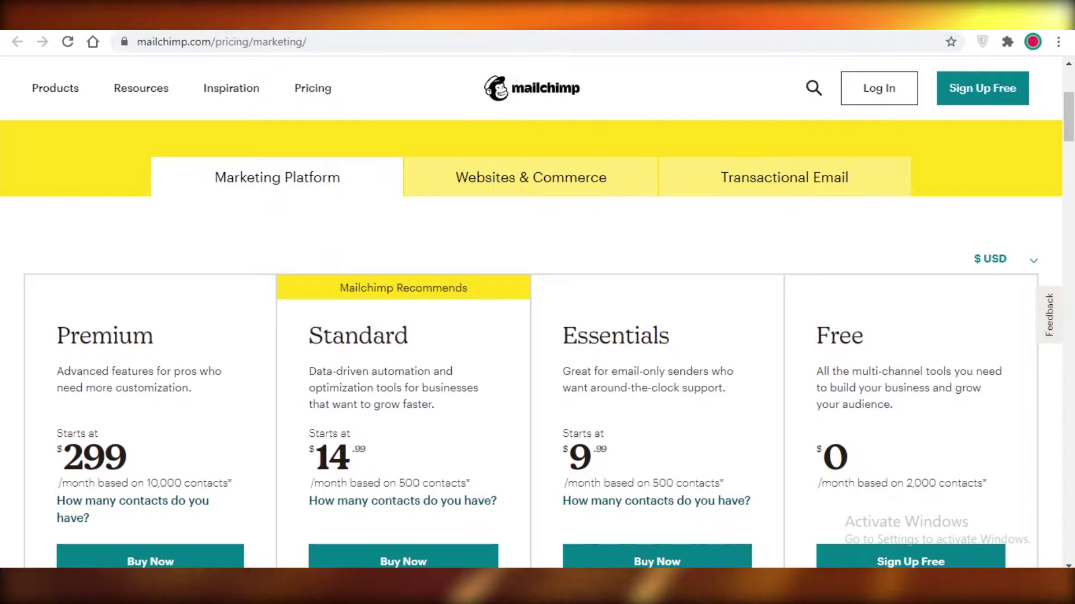
key(ctrl+Tab)
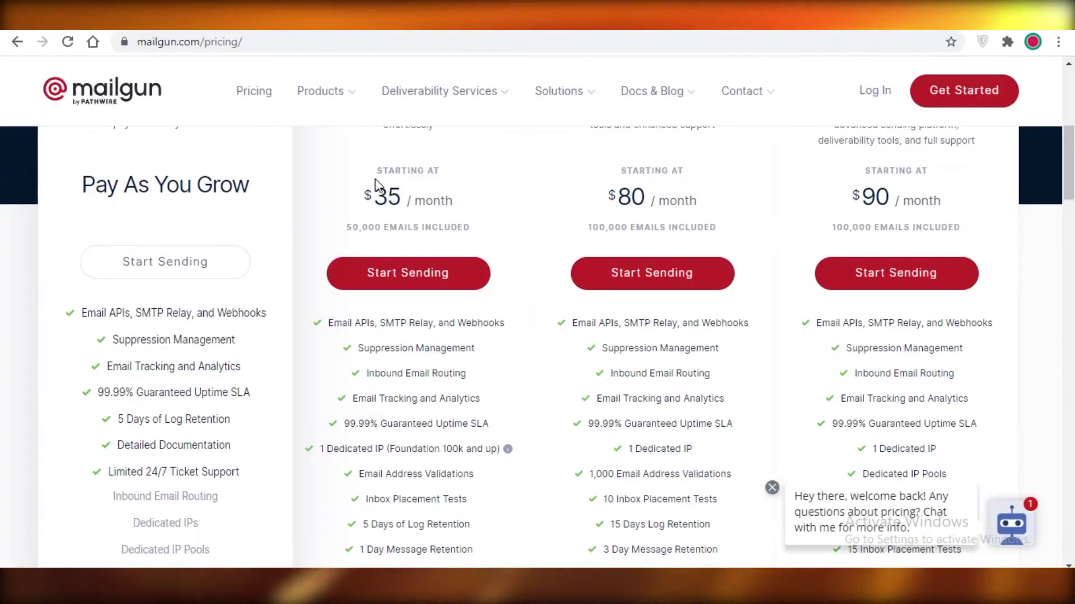
key(ctrl+Tab)
scroll(272, 197, down, 2)
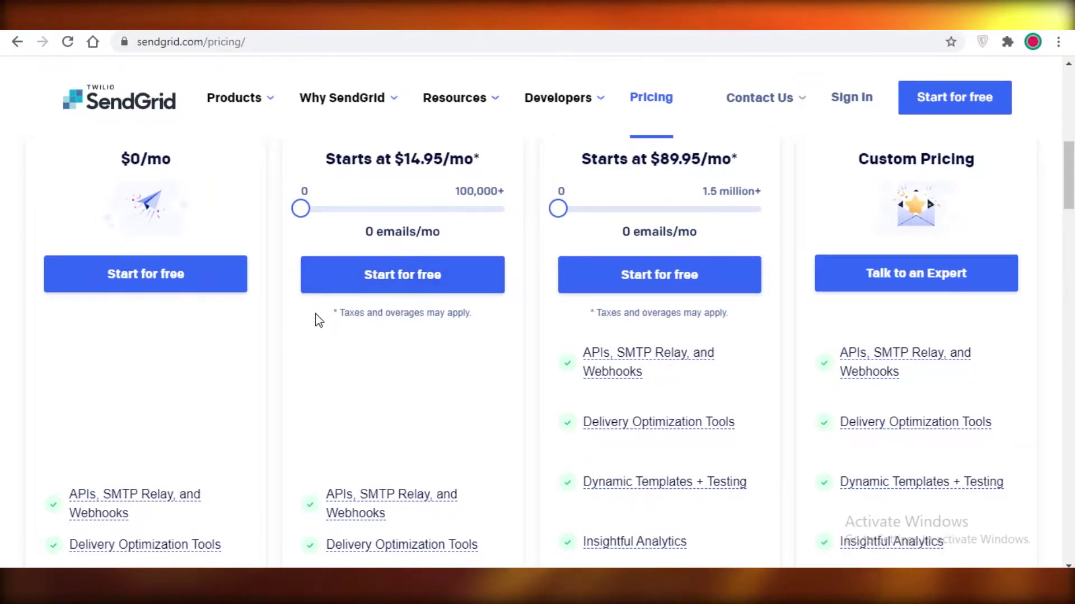
scroll(314, 320, up, 1)
scroll(229, 344, down, 3)
scroll(226, 347, down, 1)
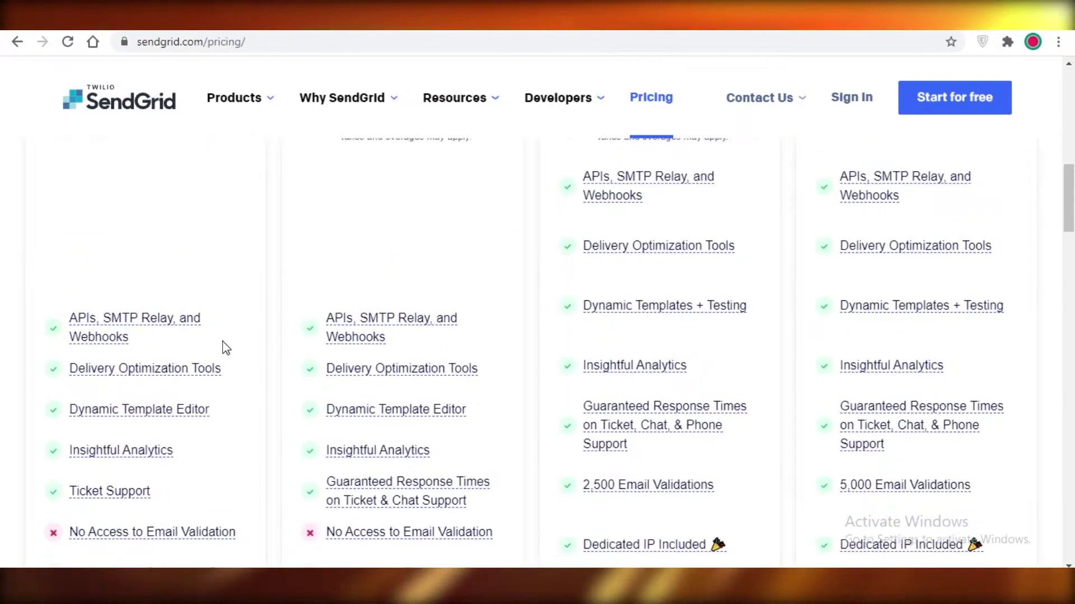
scroll(225, 347, up, 4)
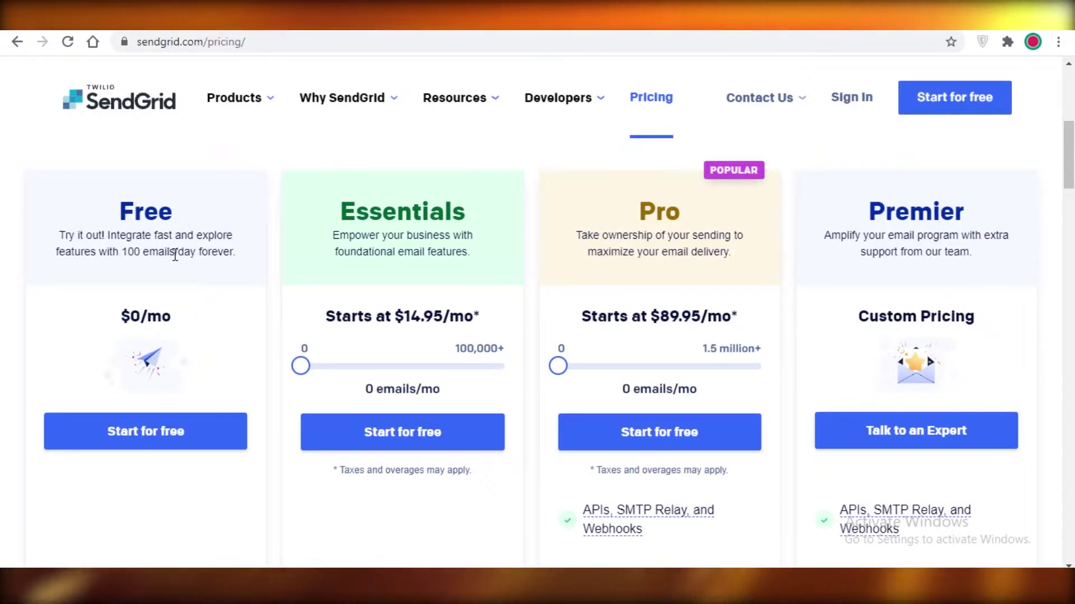
scroll(175, 256, down, 1)
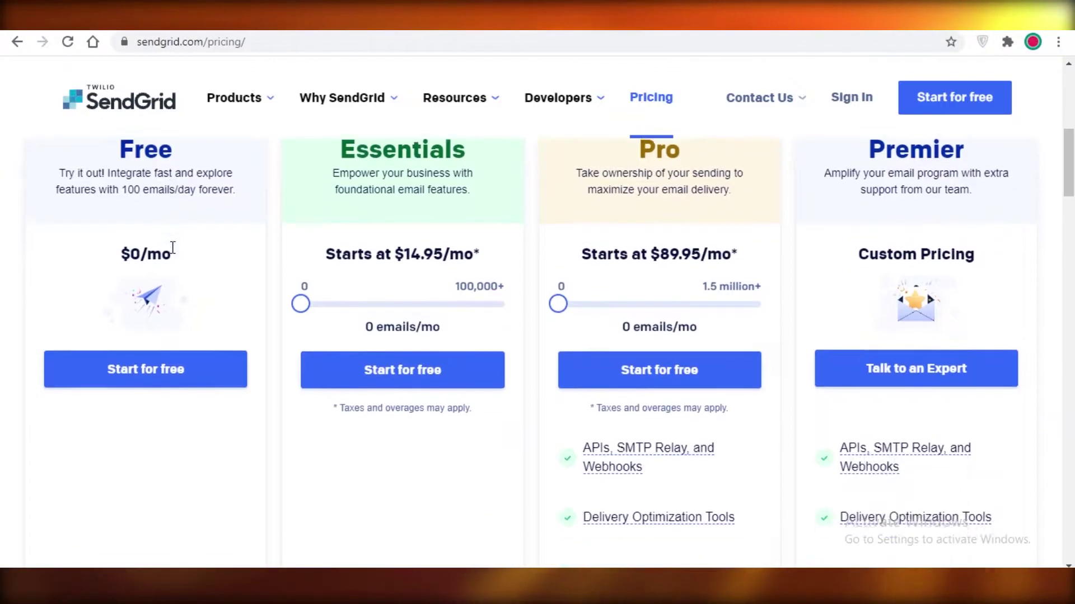
scroll(172, 248, down, 1)
scroll(100, 392, down, 1)
scroll(99, 391, down, 1)
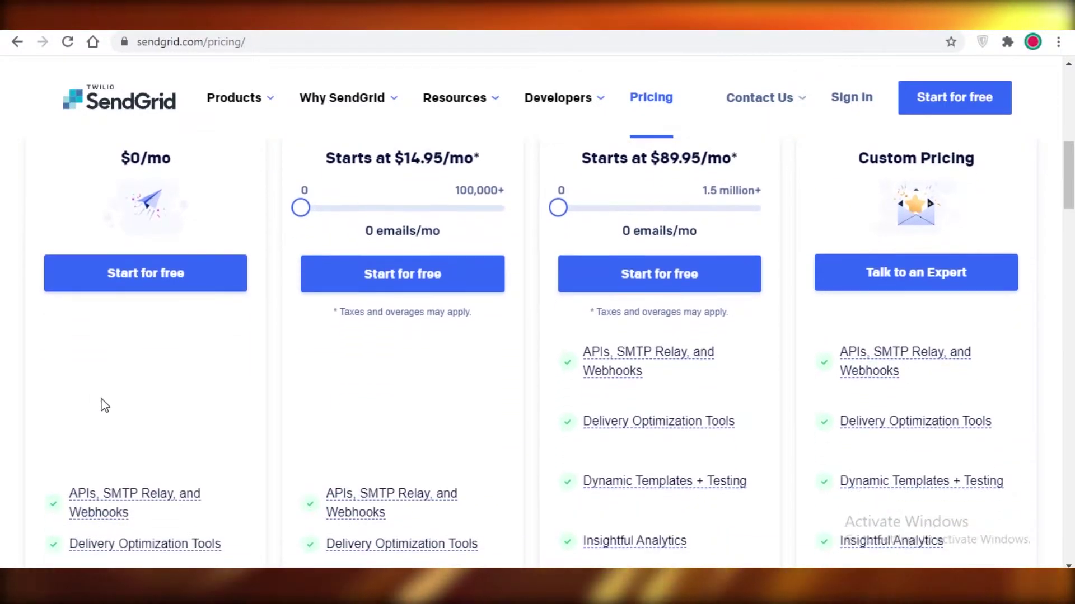
scroll(99, 392, down, 2)
scroll(110, 412, down, 3)
scroll(109, 395, up, 1)
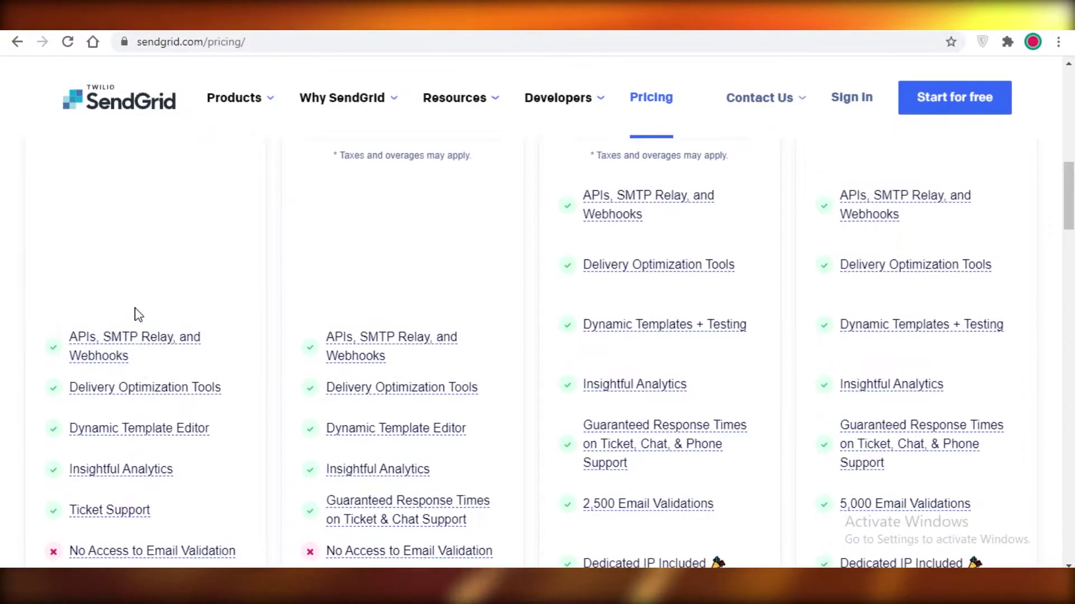
scroll(135, 311, up, 3)
scroll(165, 228, up, 2)
scroll(165, 229, up, 2)
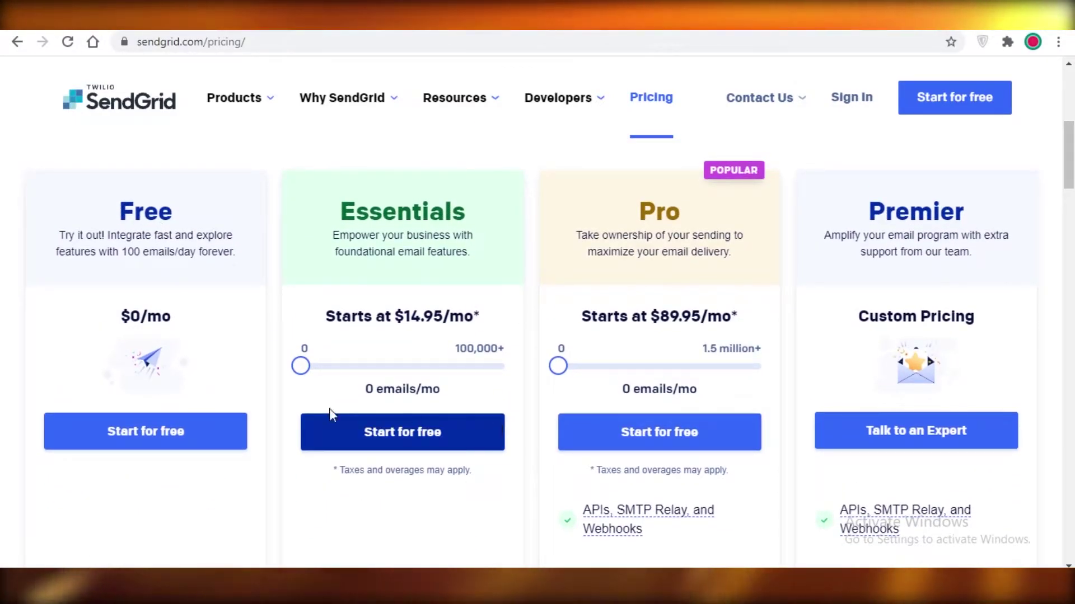
scroll(178, 281, down, 2)
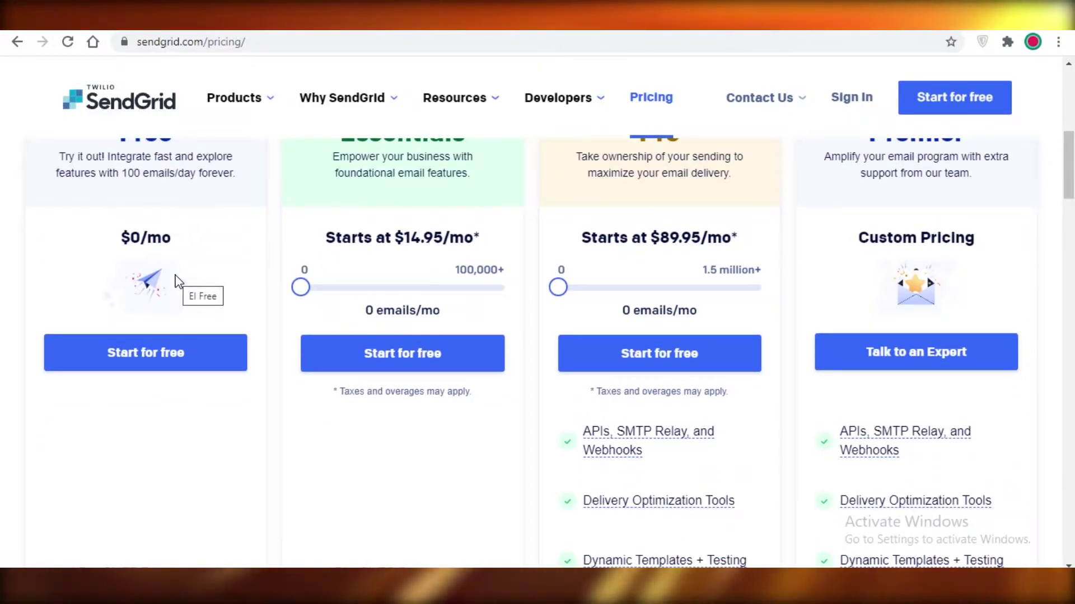
scroll(163, 292, down, 3)
scroll(126, 311, down, 2)
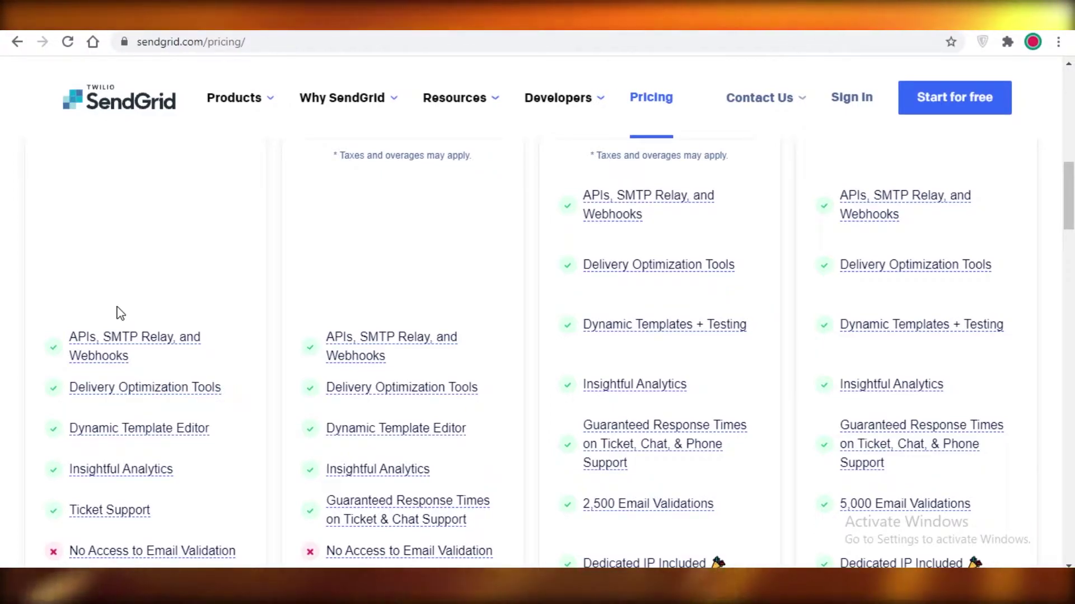
scroll(118, 312, down, 2)
mouse_move(147, 446)
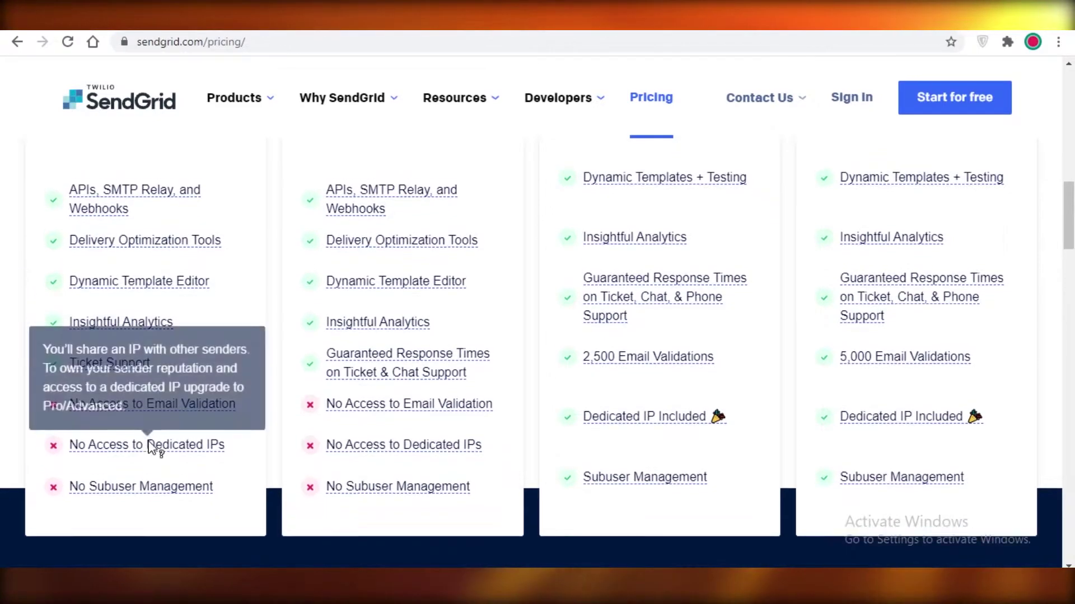
scroll(153, 448, up, 2)
scroll(191, 272, up, 2)
scroll(162, 399, down, 3)
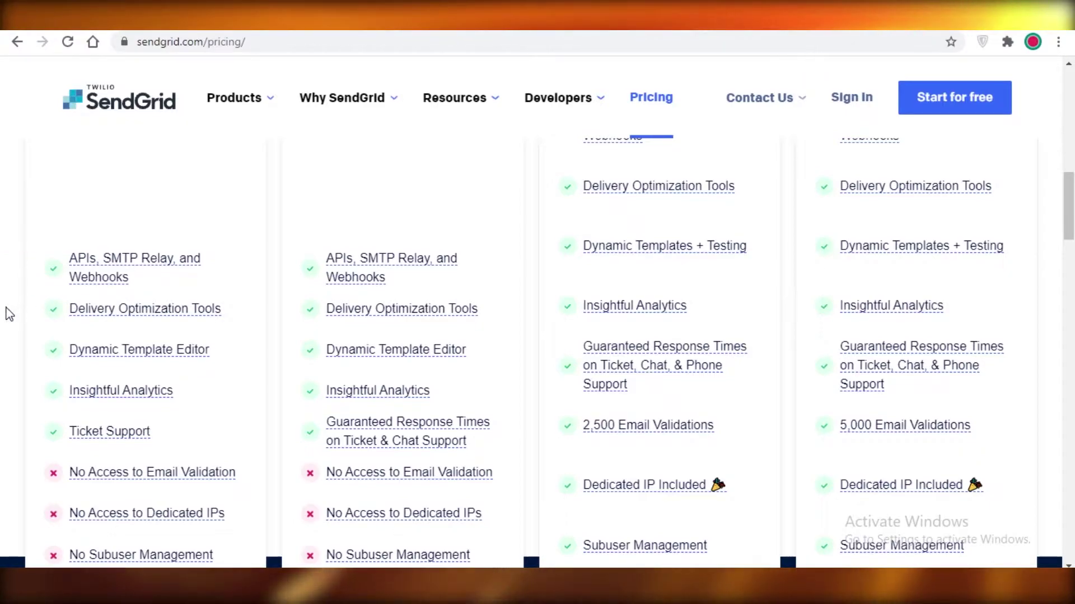
scroll(60, 286, down, 1)
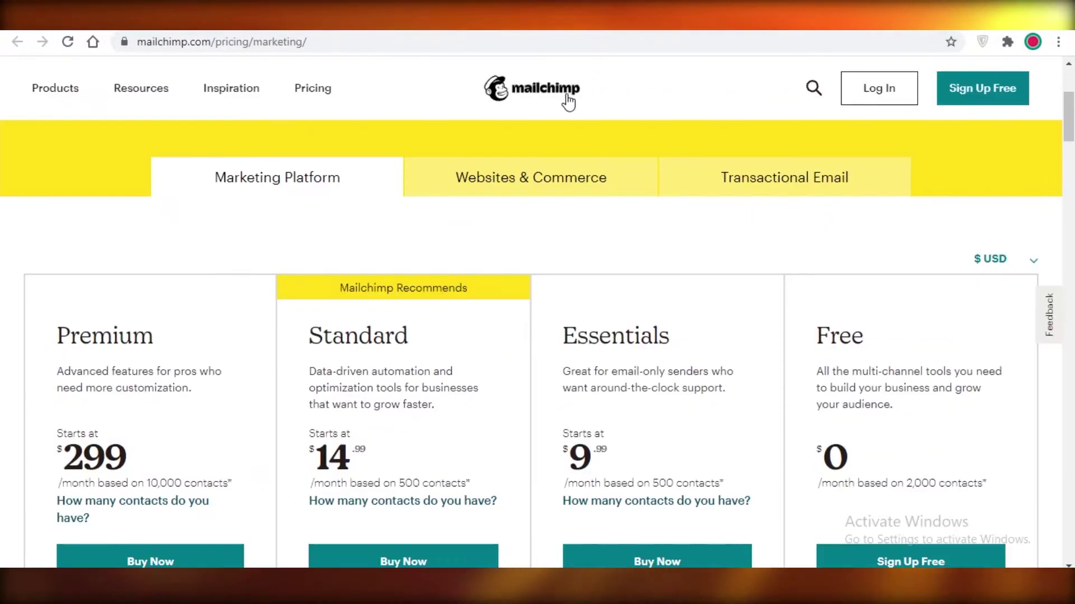
scroll(1031, 280, down, 5)
scroll(932, 209, down, 2)
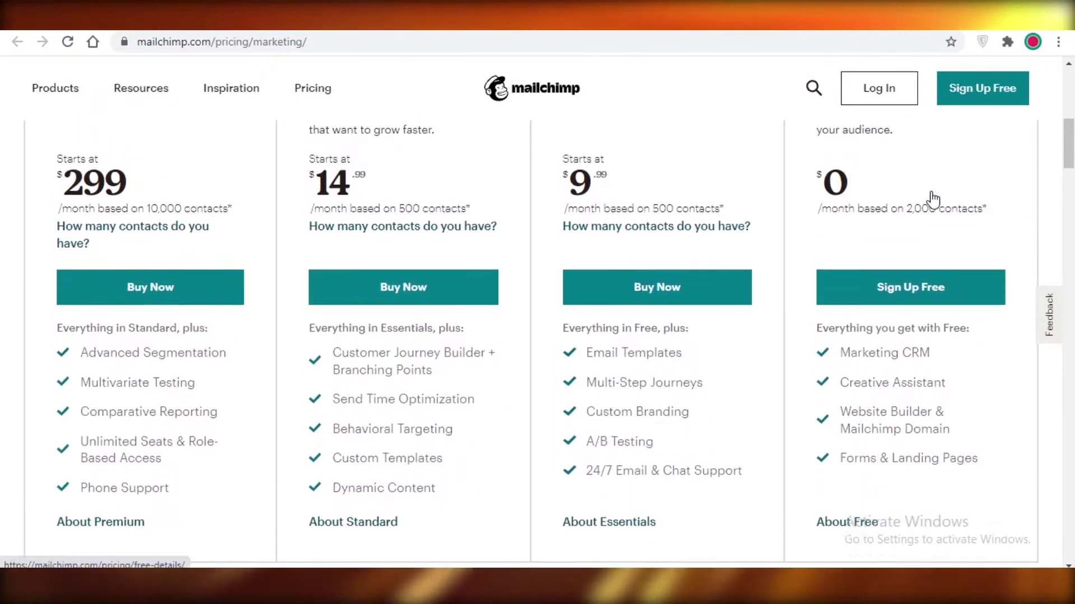
scroll(932, 210, up, 2)
scroll(968, 291, down, 1)
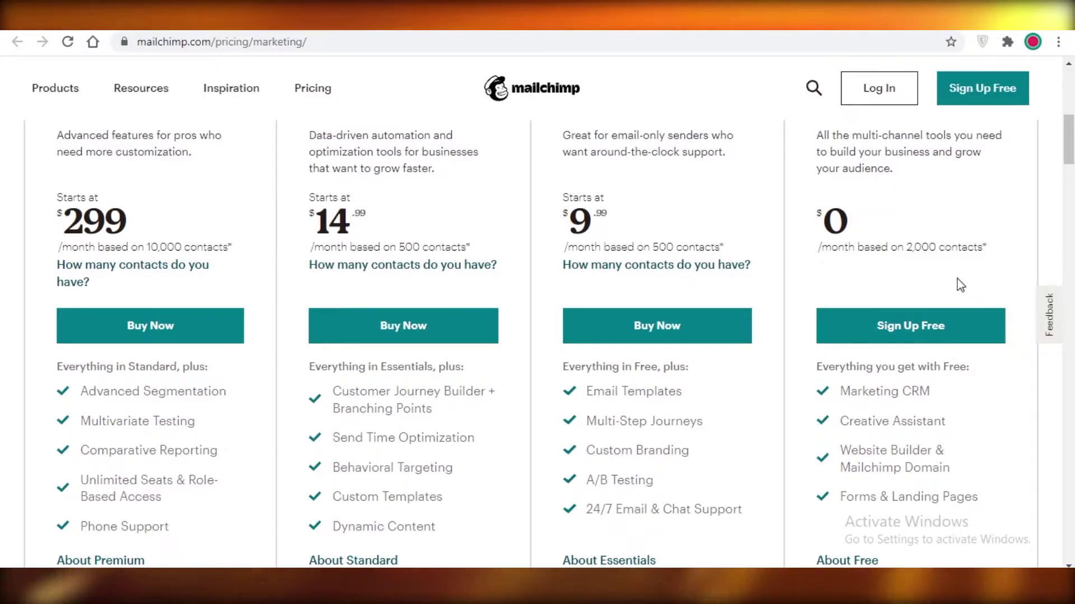
scroll(908, 252, up, 1)
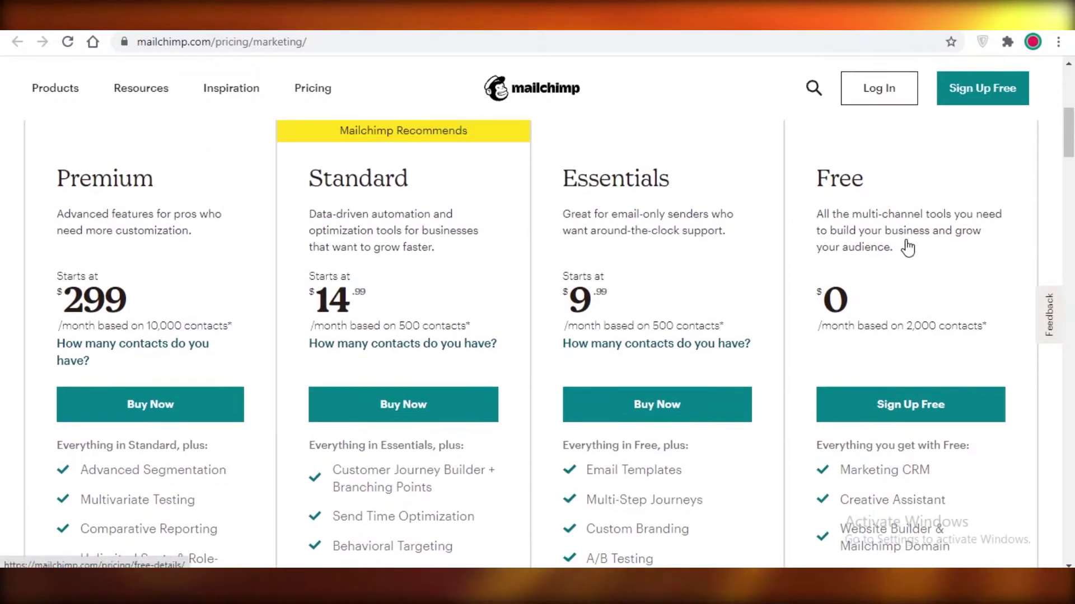
scroll(908, 246, down, 1)
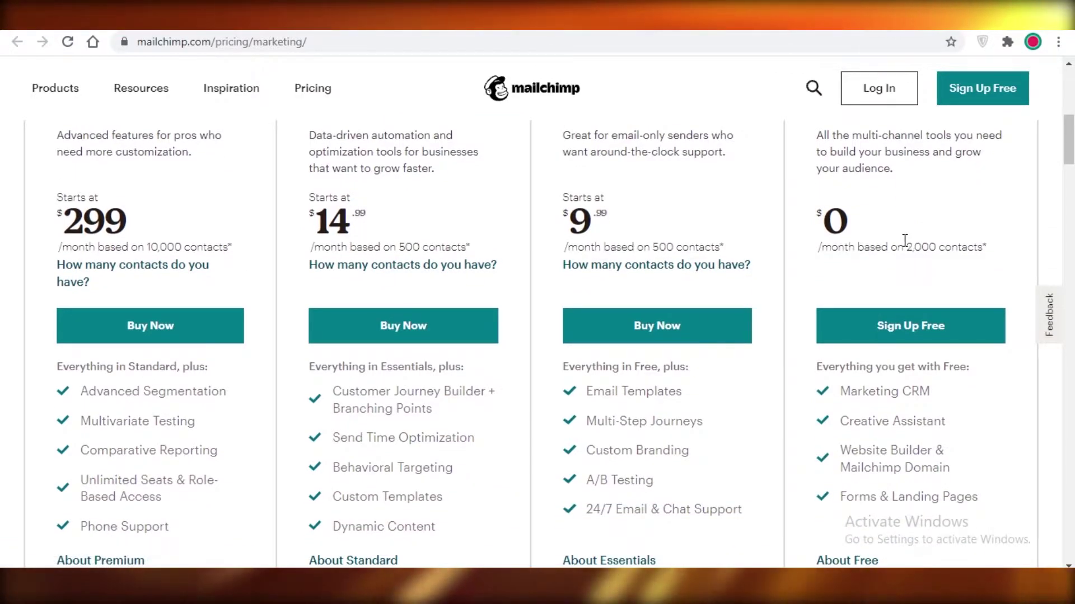
scroll(890, 261, down, 1)
scroll(891, 261, down, 1)
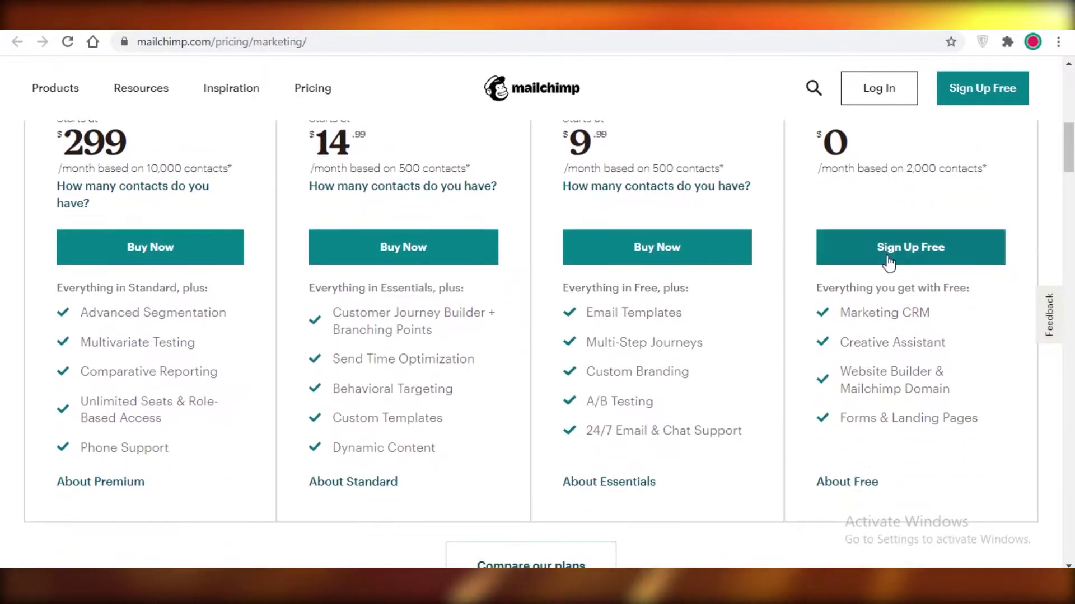
scroll(910, 253, down, 1)
scroll(924, 303, up, 1)
scroll(970, 373, down, 1)
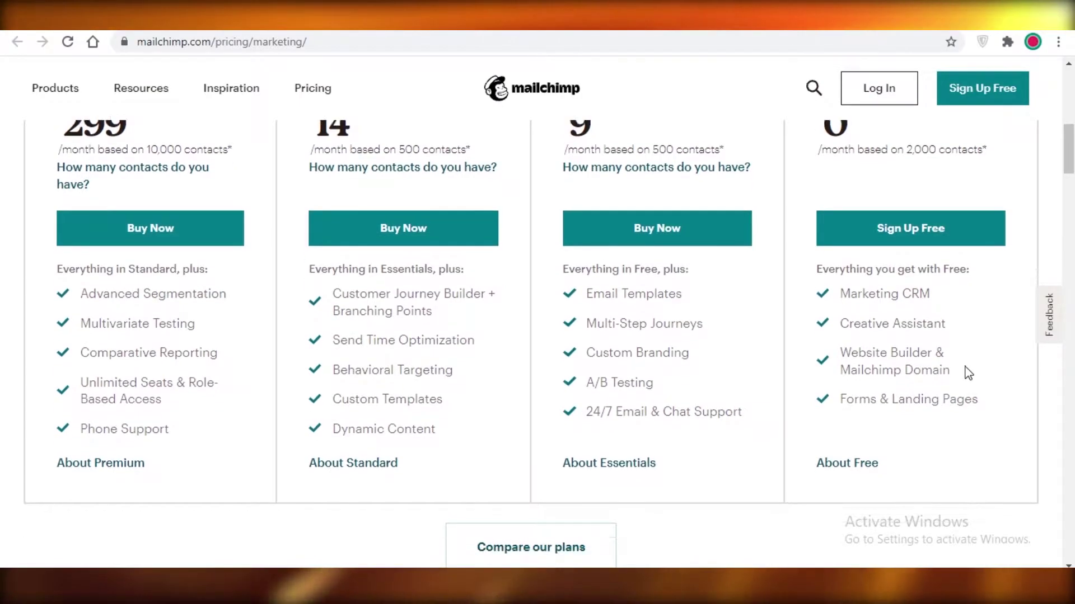
scroll(966, 353, down, 2)
scroll(931, 319, up, 3)
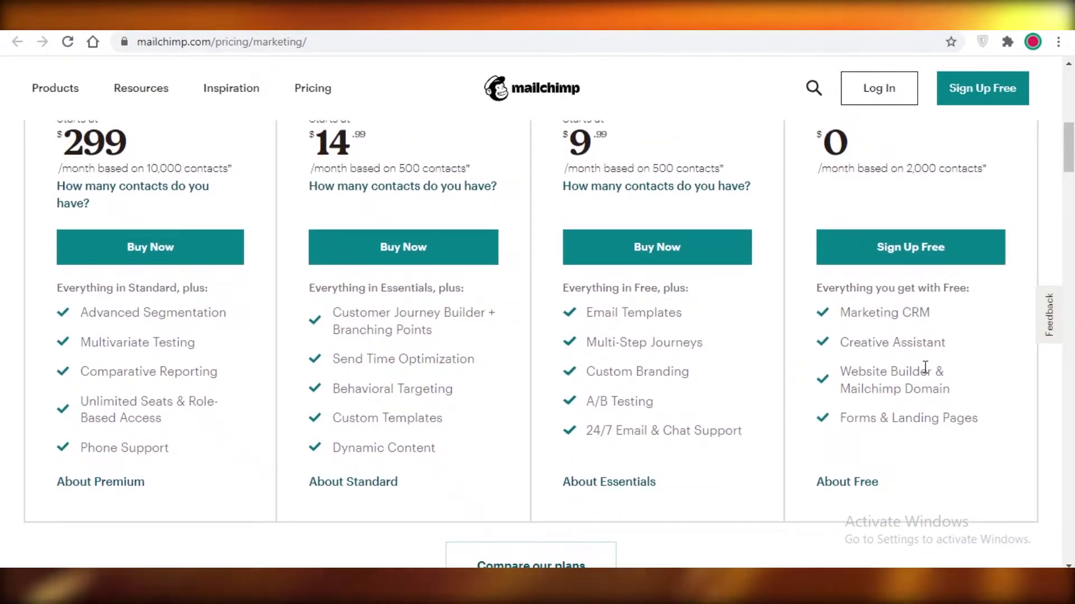
Highlight 'Website Builder & Mailchimp Domain' in Mailchimp's Free plan feature list.
drag(840, 370, 944, 393)
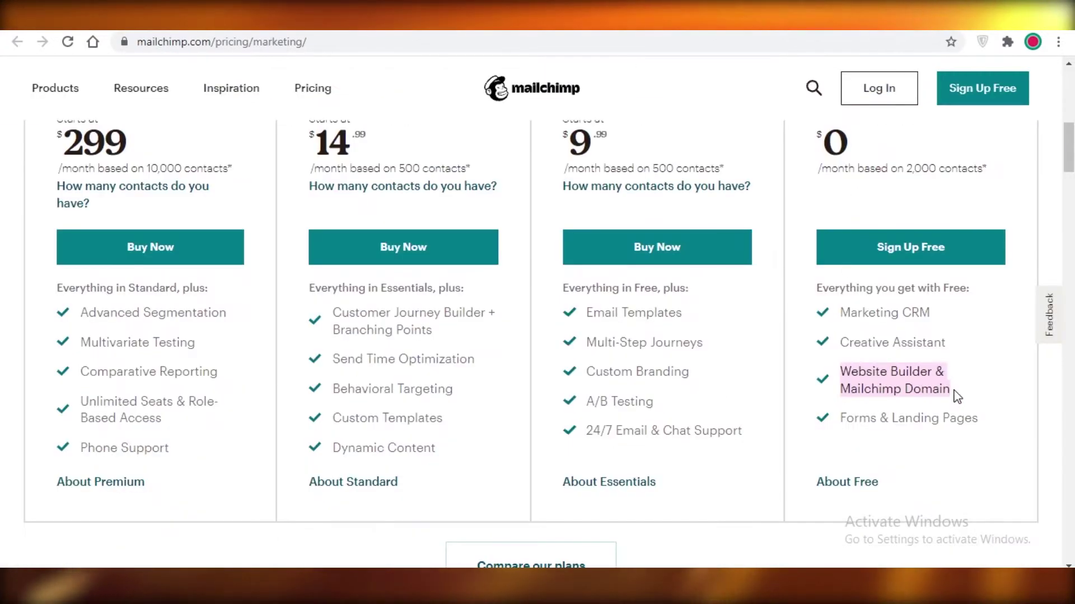
Deselect the highlighted 'Website Builder & Mailchimp Domain' text on the Free plan.
click(888, 388)
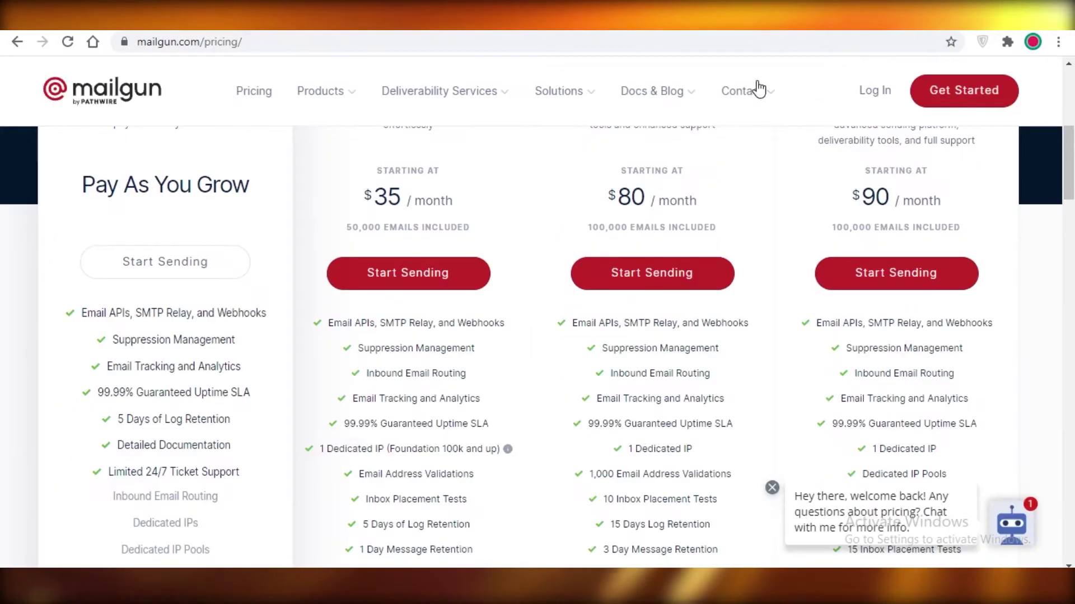
scroll(126, 290, up, 1)
scroll(126, 290, down, 1)
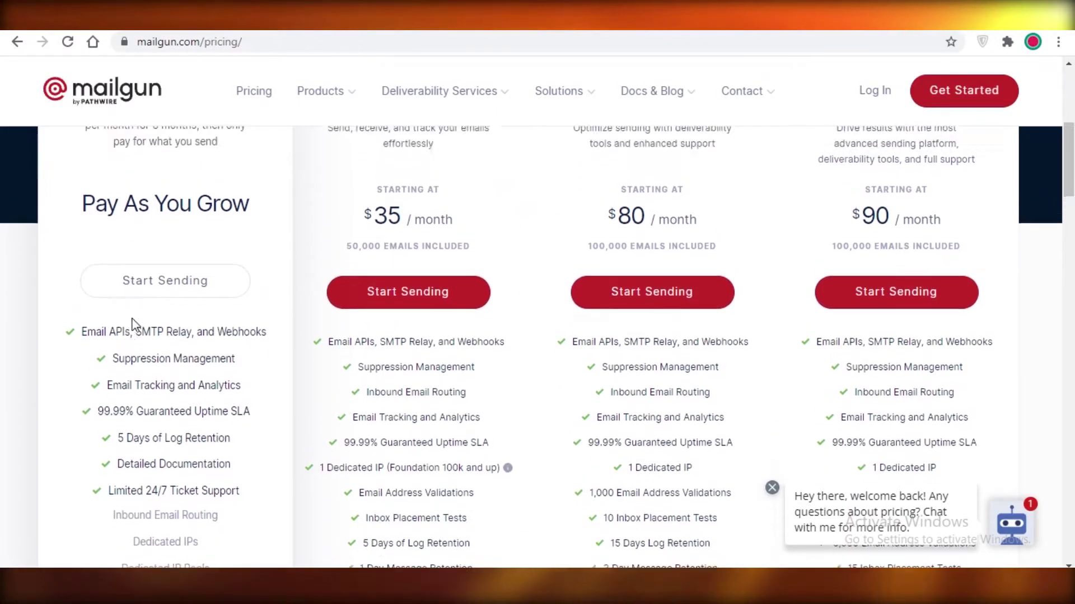
scroll(132, 325, up, 1)
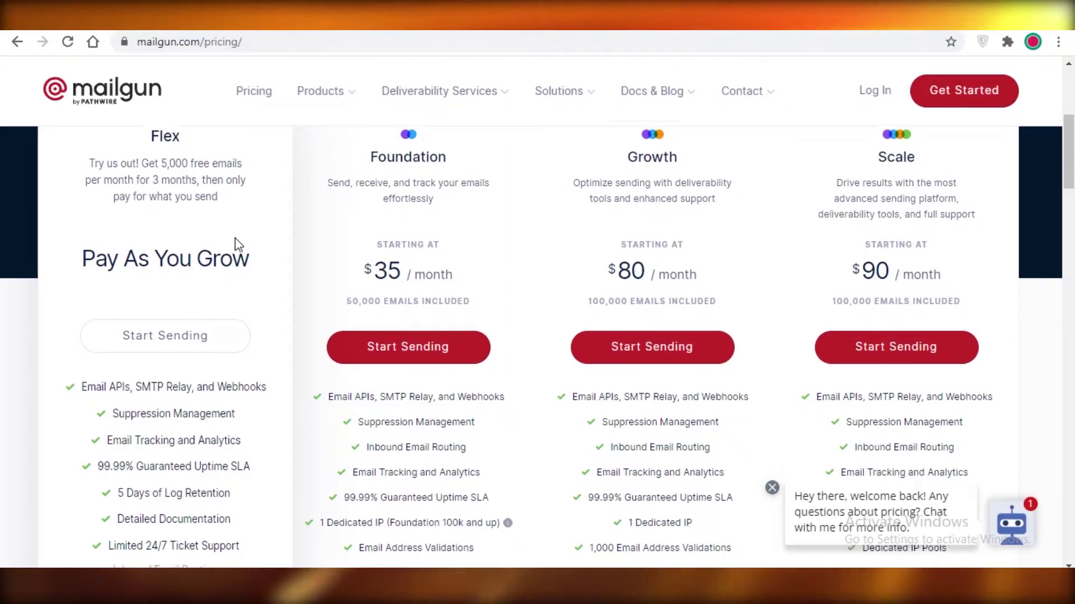
scroll(238, 243, down, 1)
scroll(235, 294, up, 1)
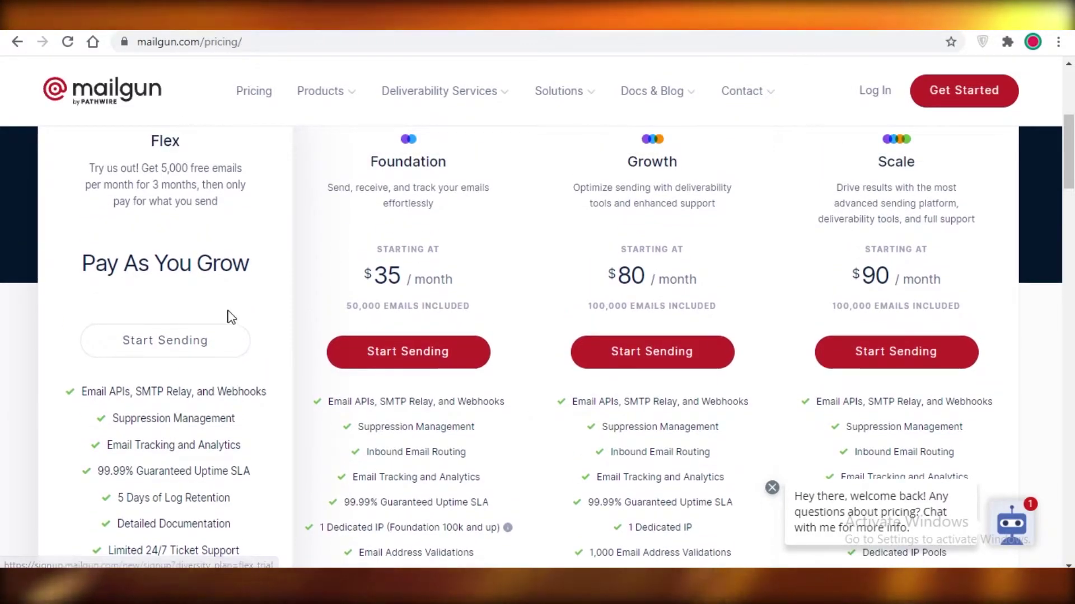
scroll(185, 311, down, 1)
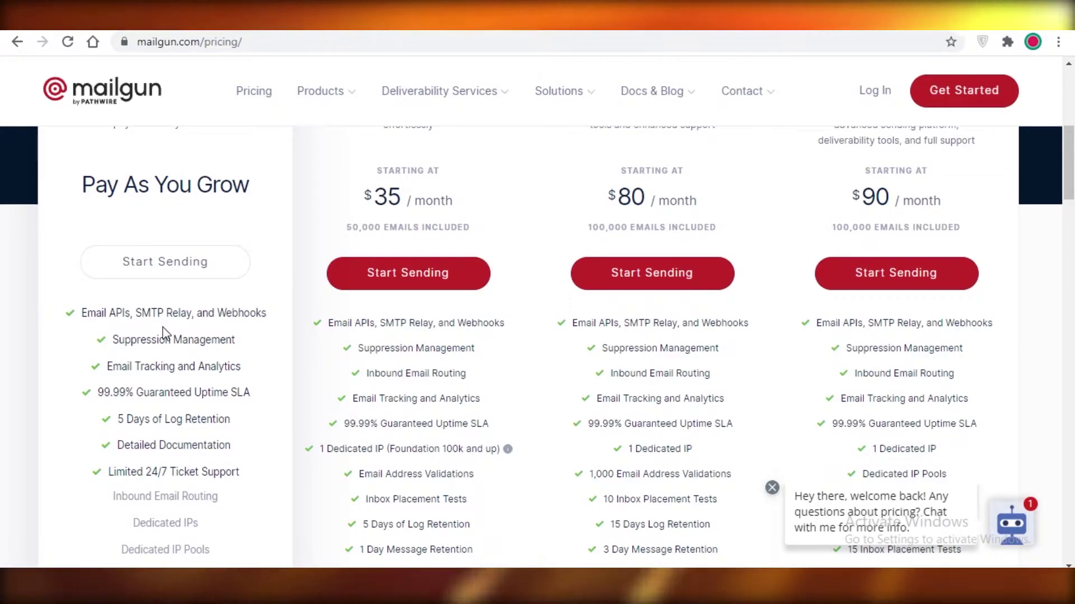
scroll(165, 332, down, 1)
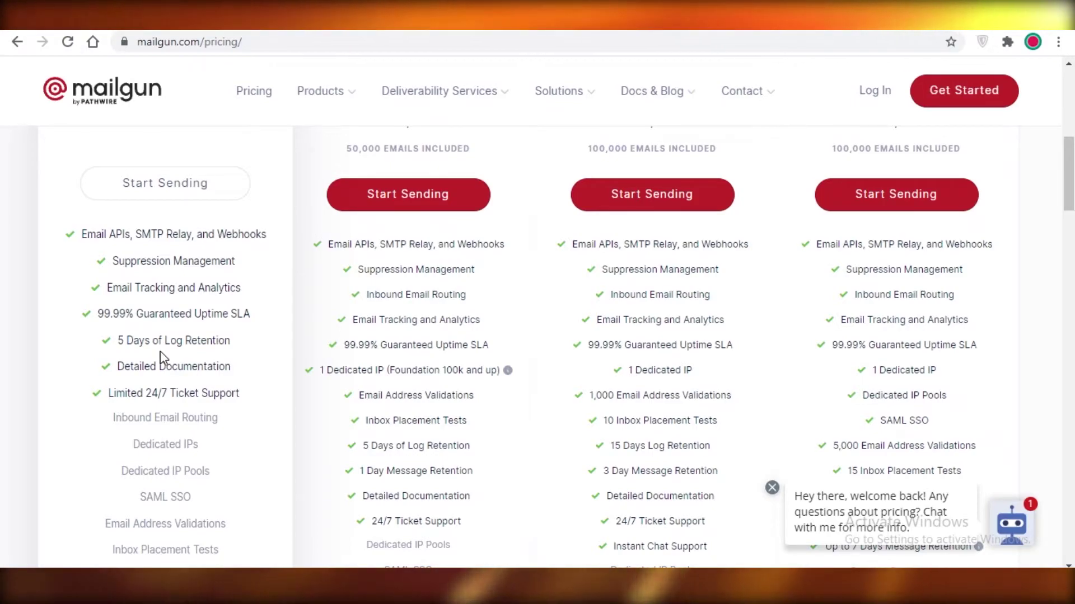
scroll(165, 351, up, 5)
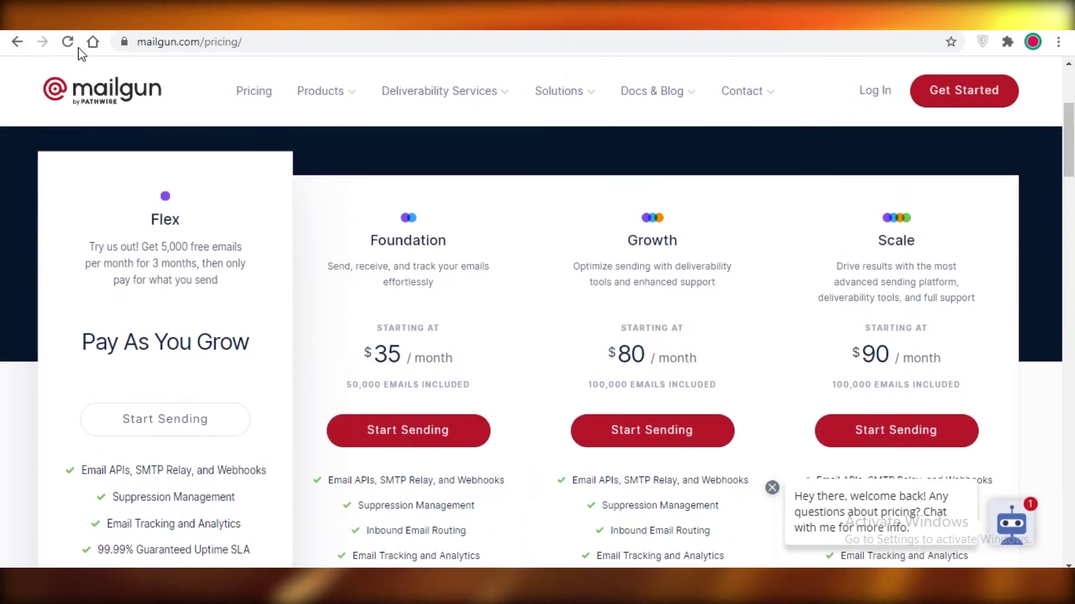
scroll(245, 317, down, 2)
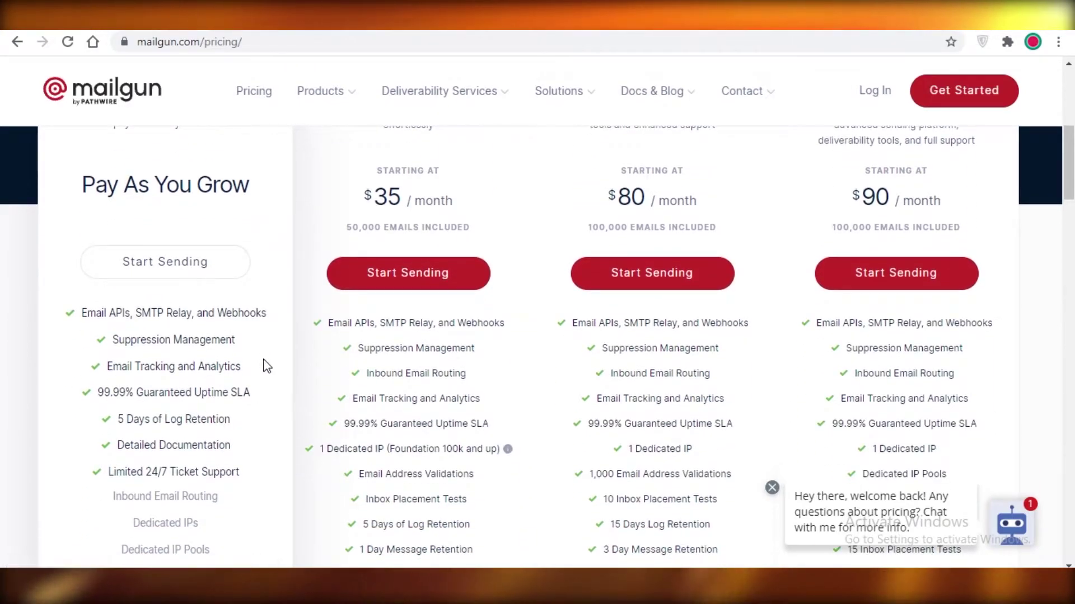
scroll(245, 318, down, 3)
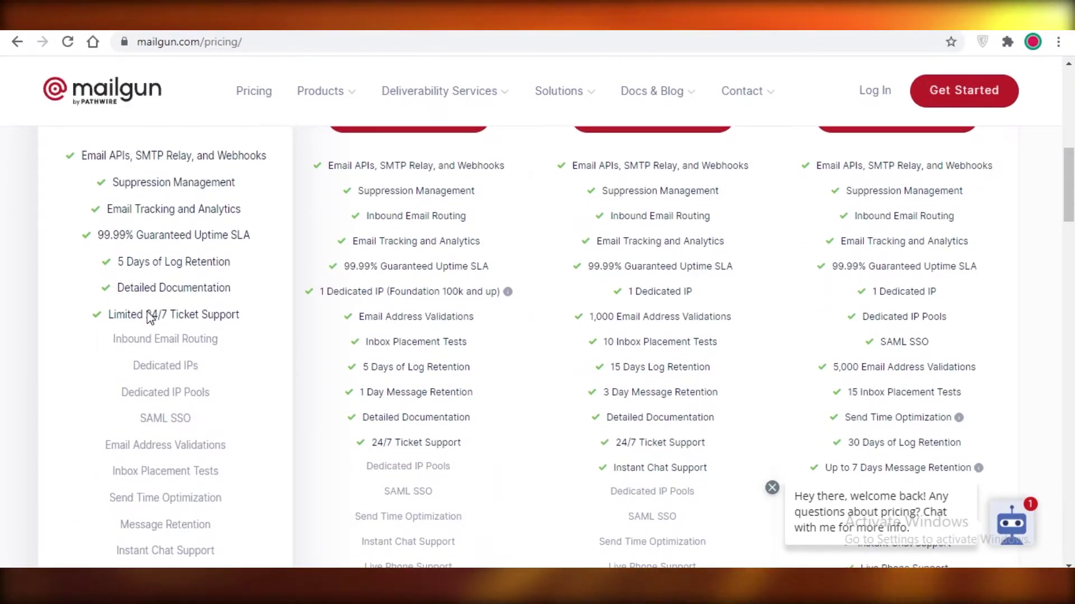
scroll(201, 385, up, 1)
scroll(234, 394, down, 3)
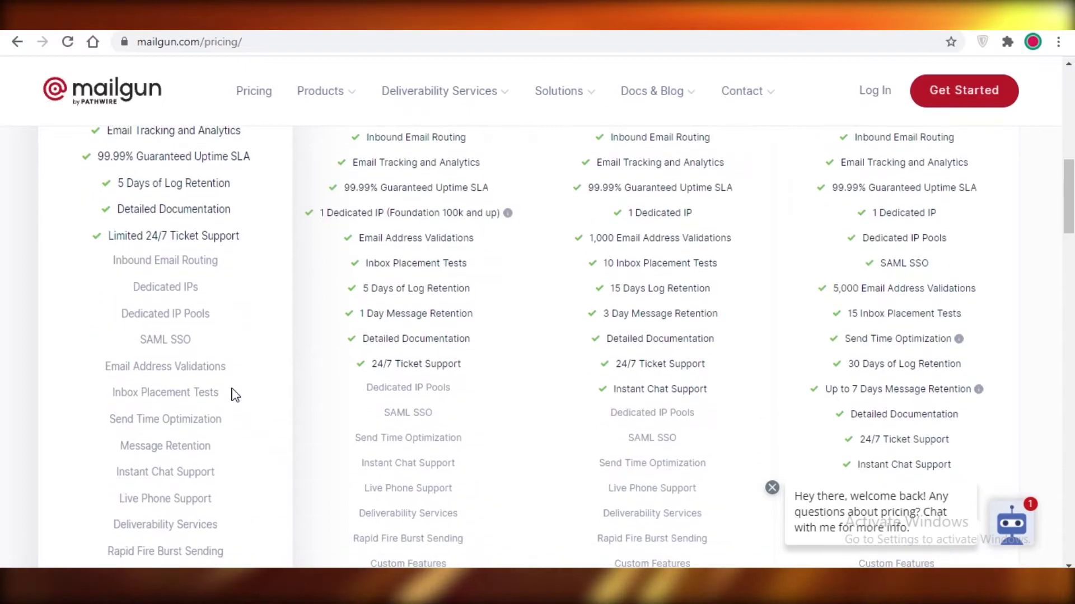
scroll(235, 393, up, 1)
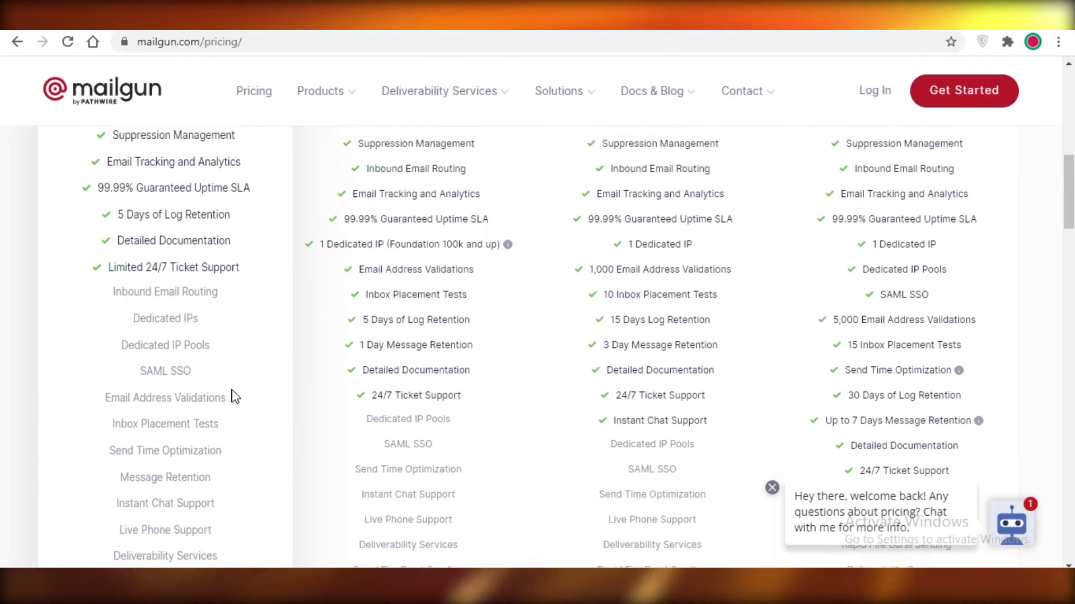
scroll(234, 393, up, 1)
scroll(234, 394, up, 1)
scroll(235, 394, up, 1)
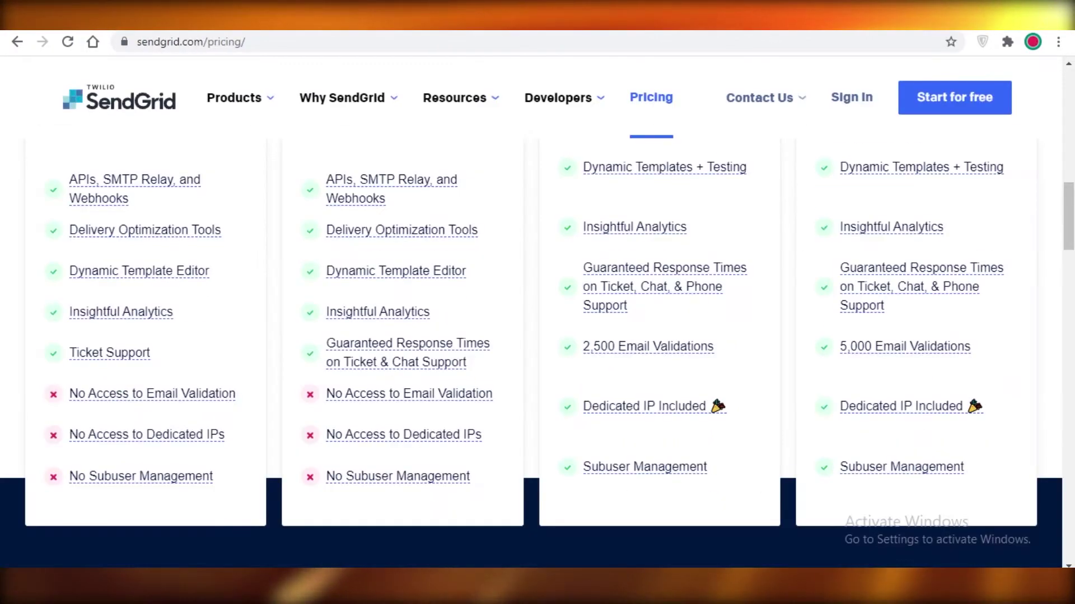
scroll(907, 281, up, 1)
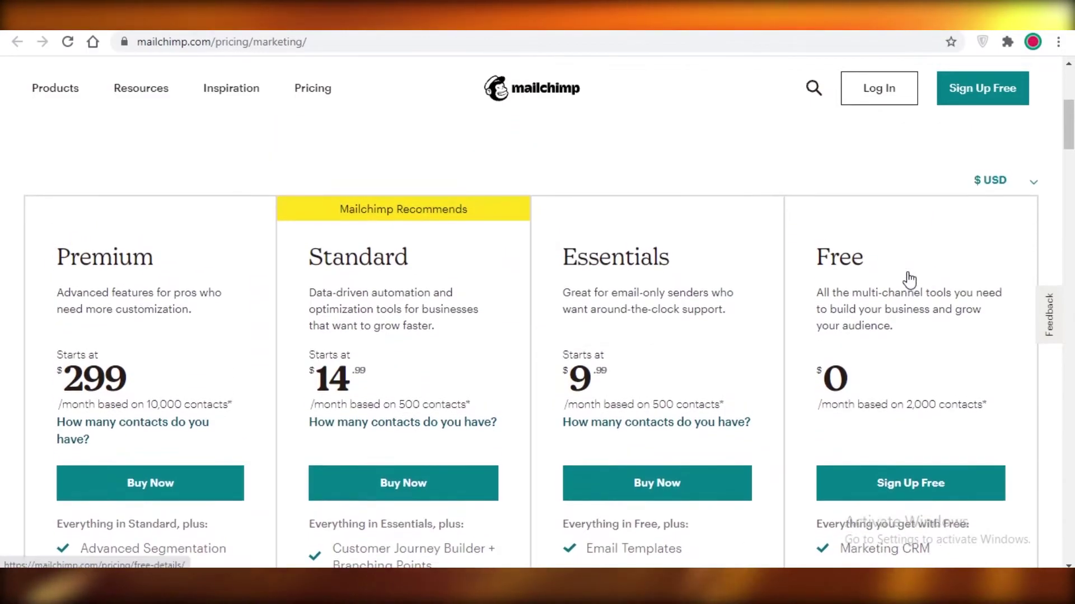
scroll(908, 281, down, 2)
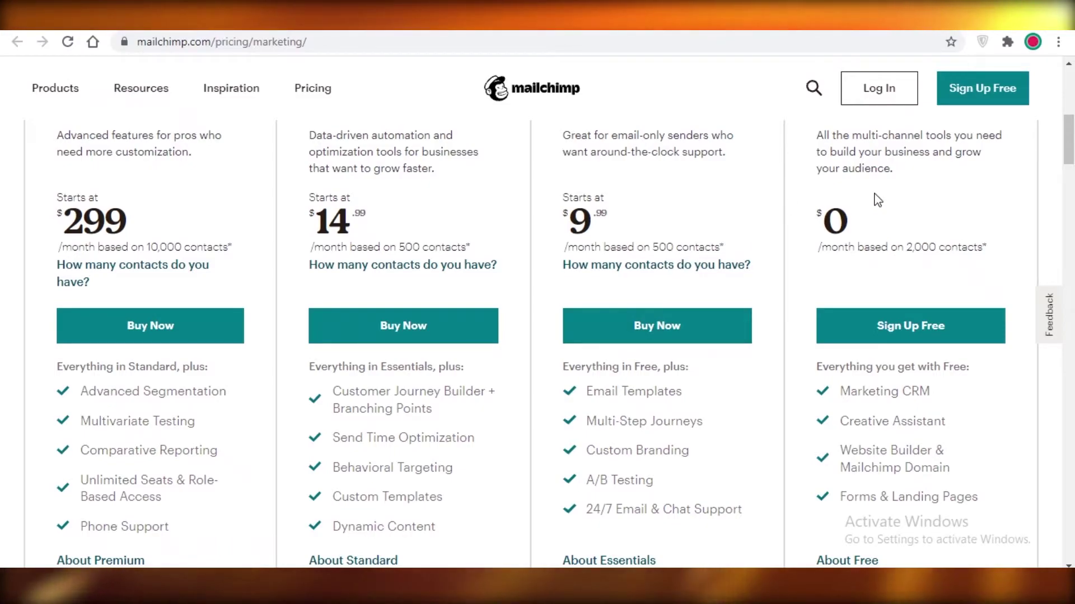
scroll(714, 252, up, 3)
scroll(548, 252, up, 3)
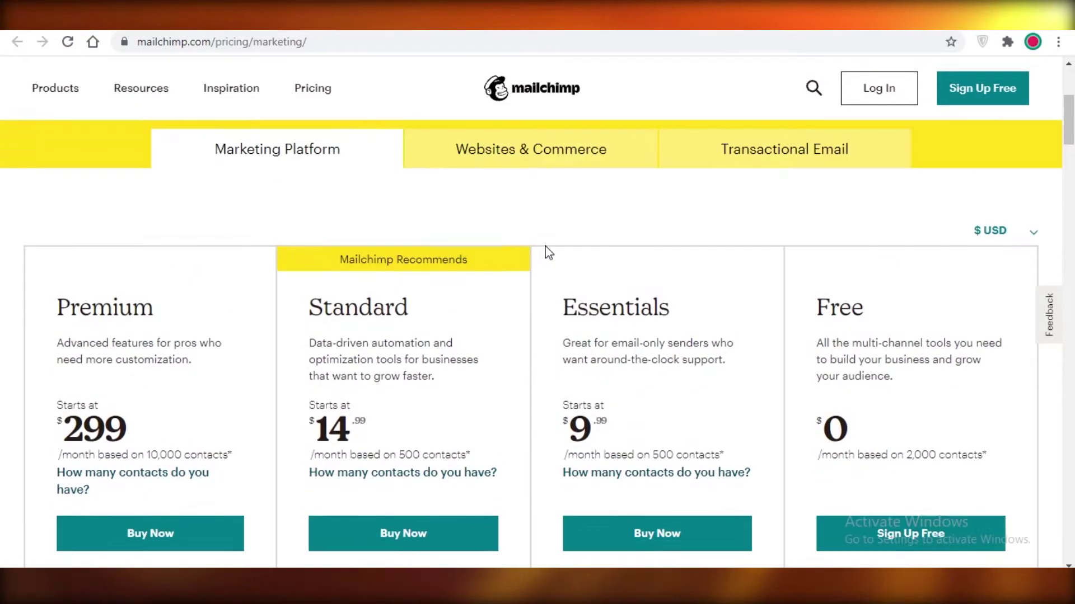
scroll(545, 252, down, 3)
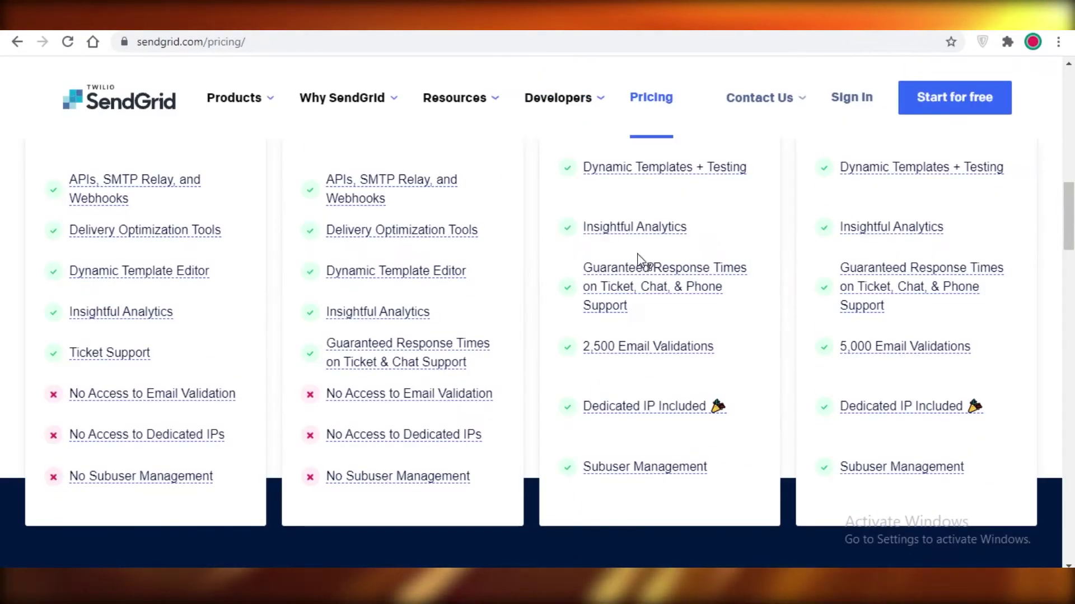
scroll(647, 235, up, 5)
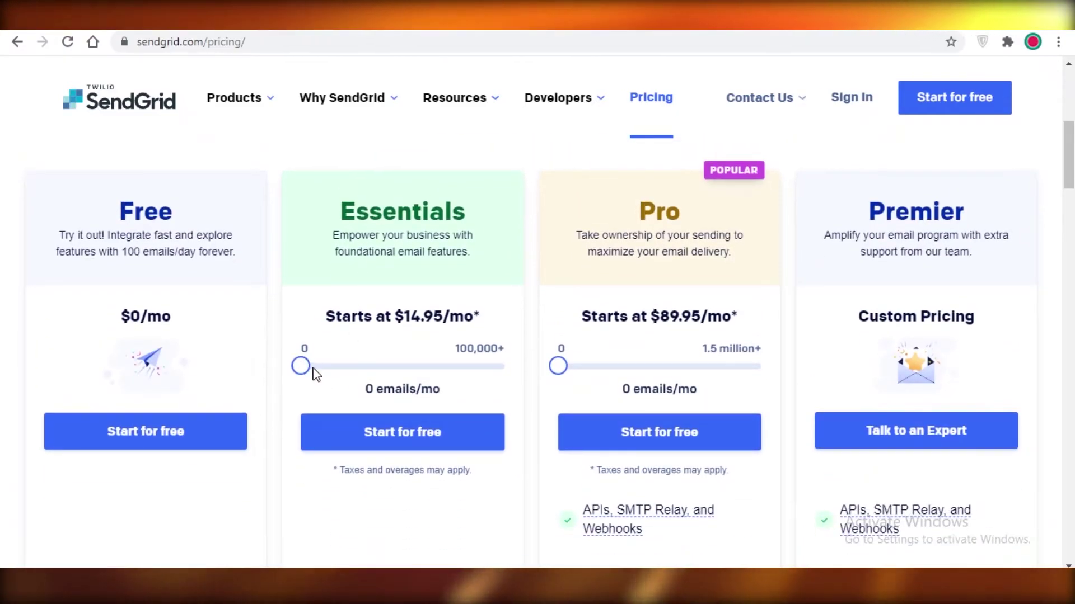
Slide SendGrid's Essentials plan to 5,000 emails/mo at $14.95, then go to Mailchimp.
drag(301, 366, 311, 367)
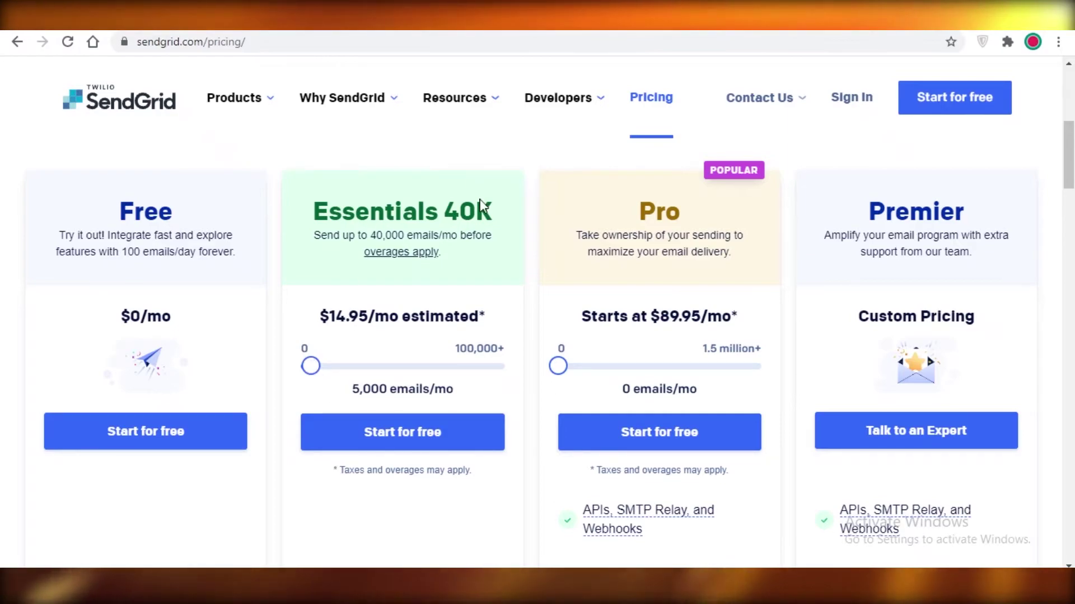
scroll(416, 365, down, 3)
scroll(416, 365, up, 3)
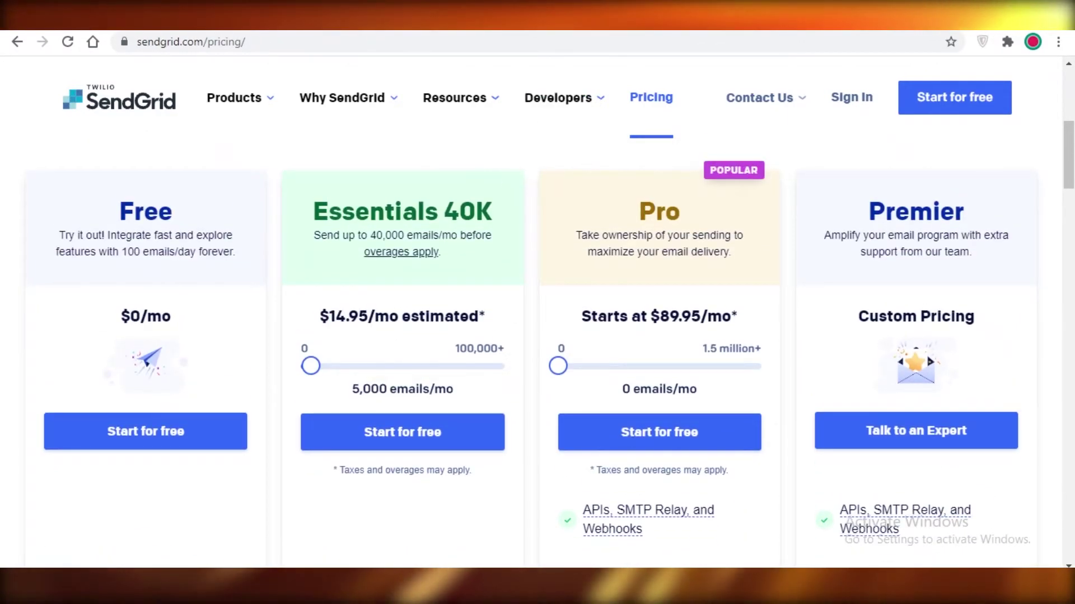
key(ctrl+Tab)
scroll(473, 386, up, 3)
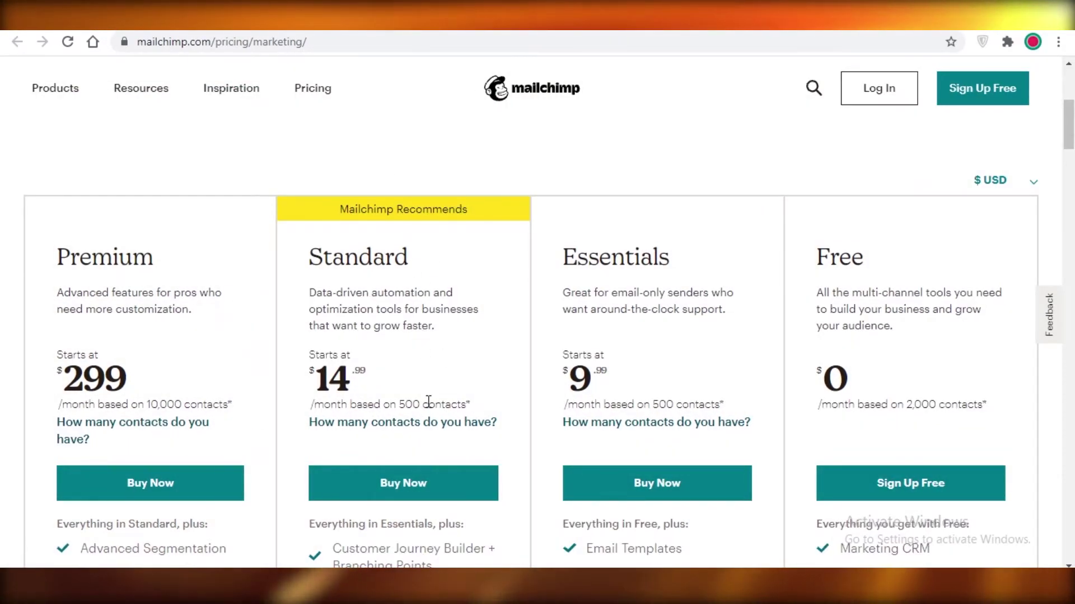
scroll(356, 359, down, 1)
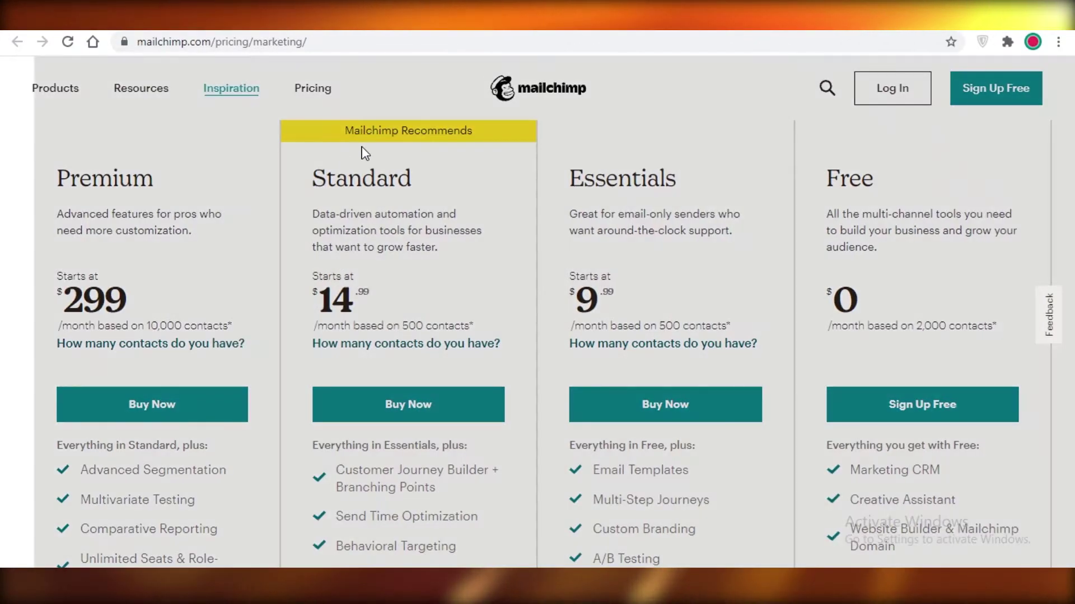
scroll(488, 299, down, 4)
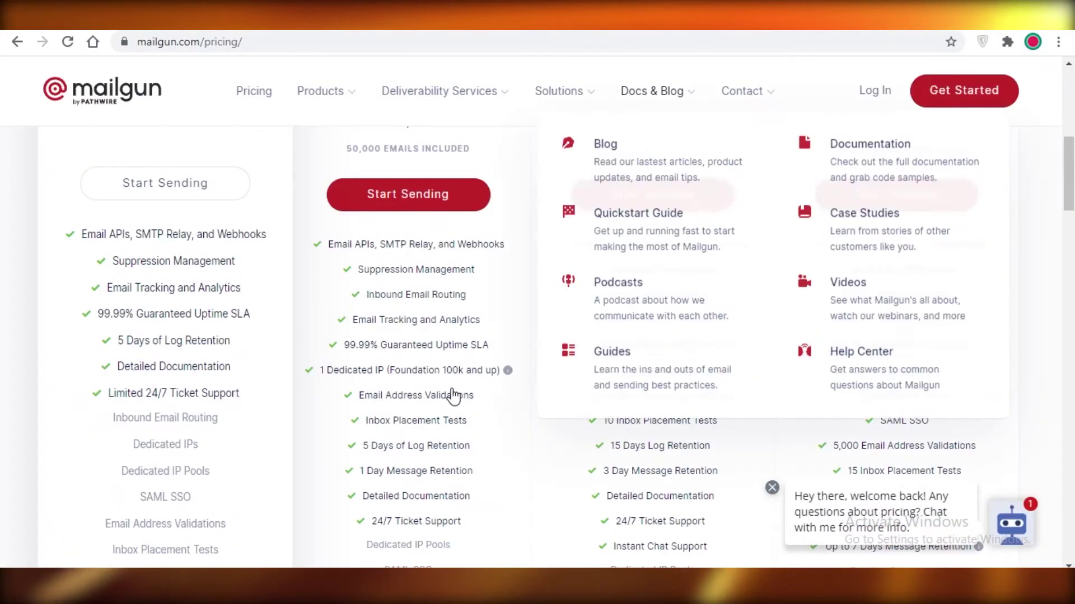
scroll(454, 396, up, 2)
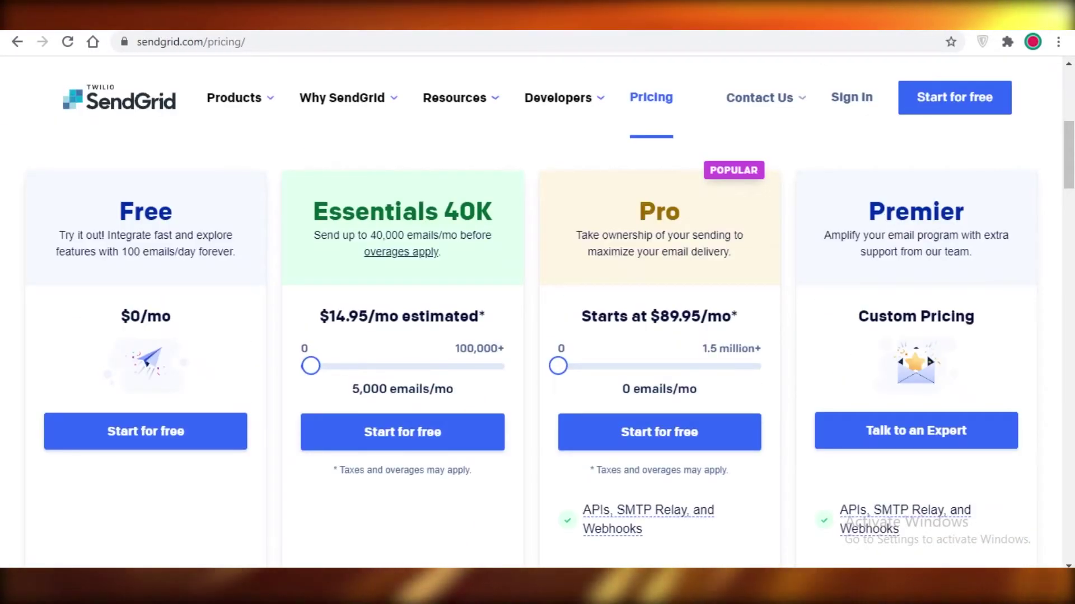
scroll(428, 395, down, 3)
scroll(428, 394, up, 1)
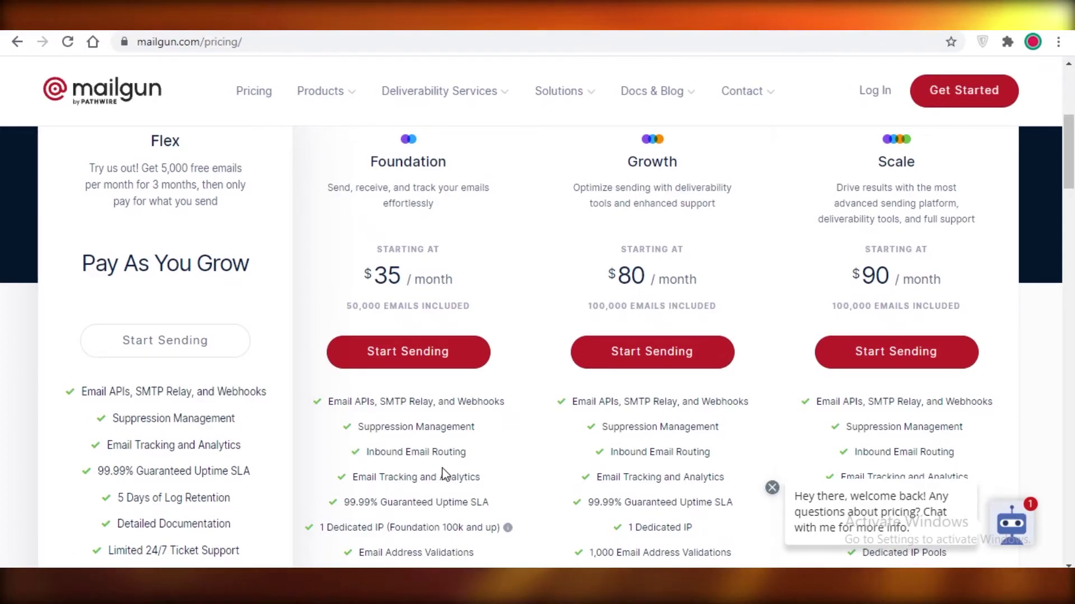
scroll(439, 418, down, 4)
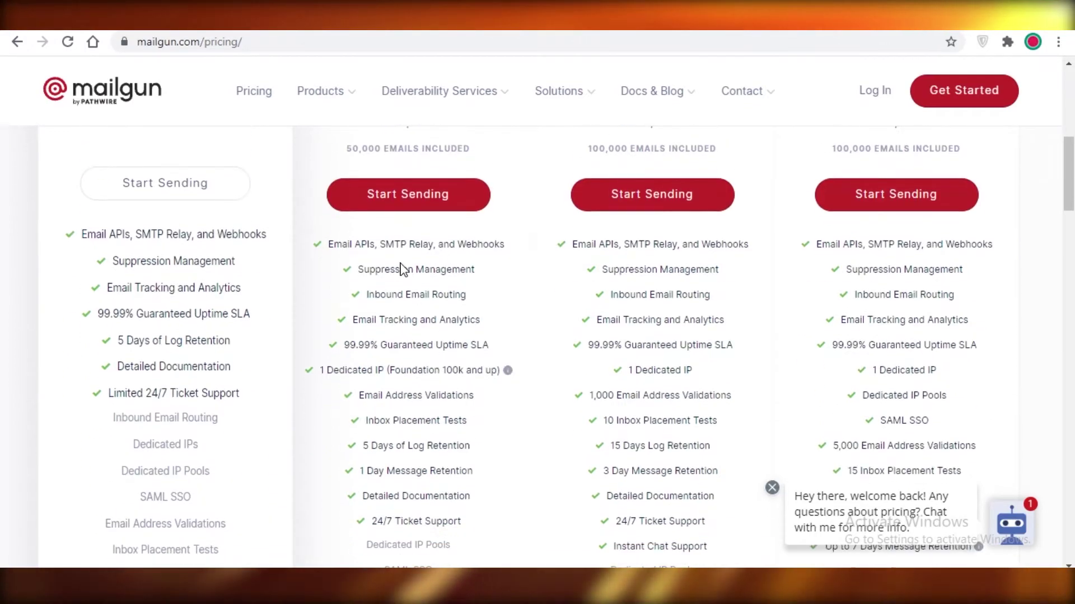
scroll(437, 386, up, 6)
scroll(432, 354, down, 6)
scroll(374, 378, up, 2)
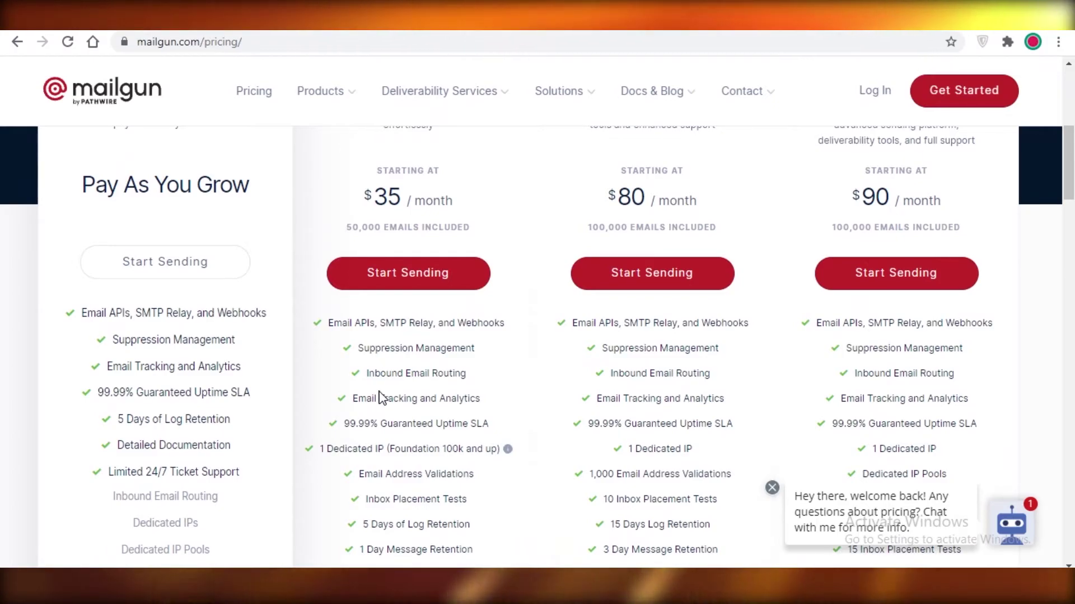
scroll(380, 396, up, 2)
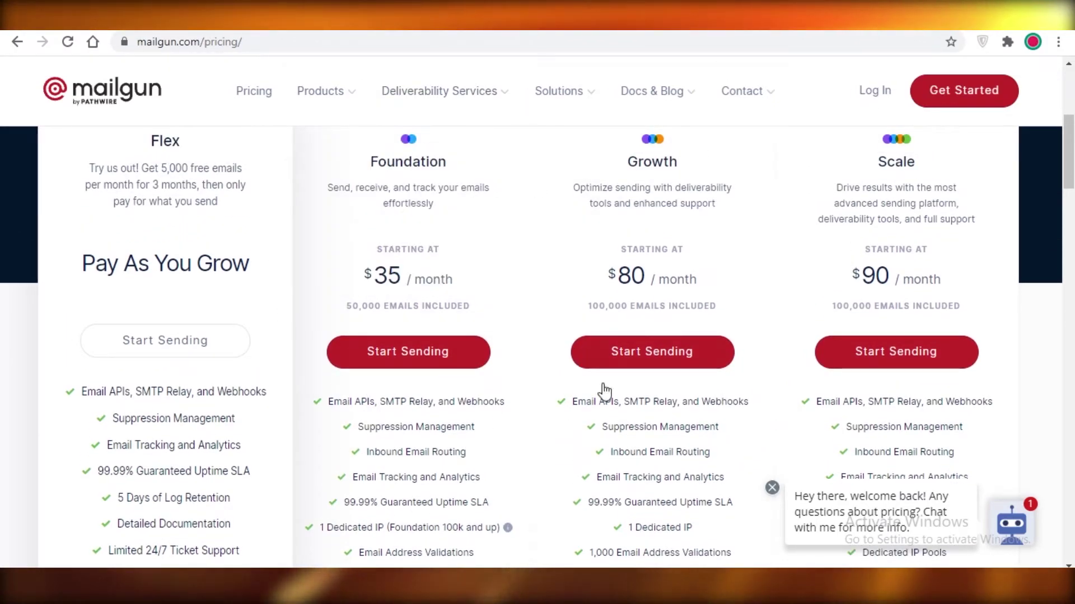
scroll(432, 393, down, 3)
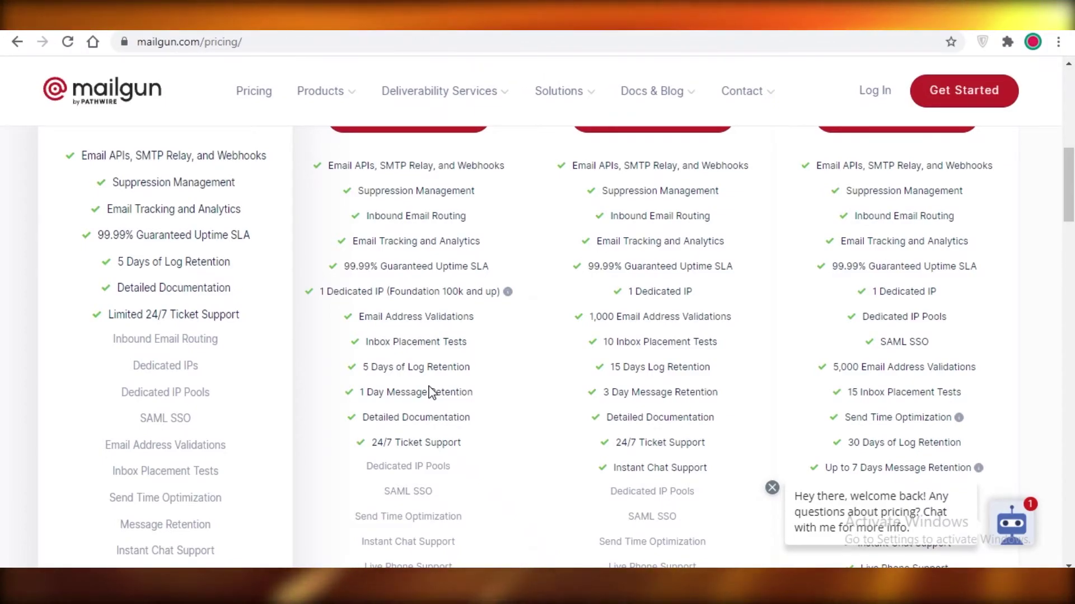
scroll(429, 392, down, 2)
scroll(430, 391, up, 4)
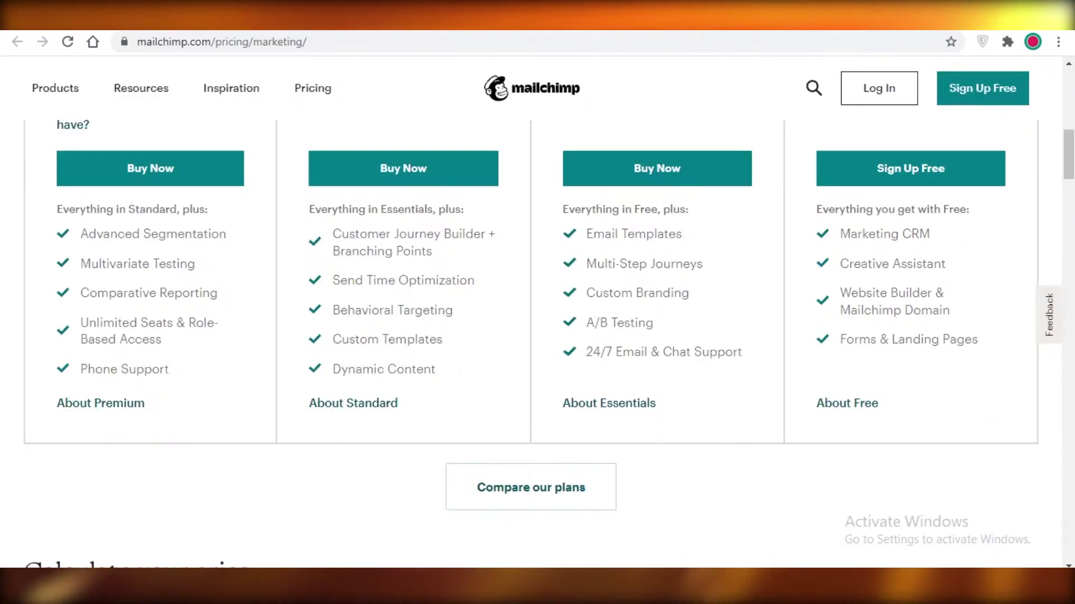
scroll(621, 319, up, 3)
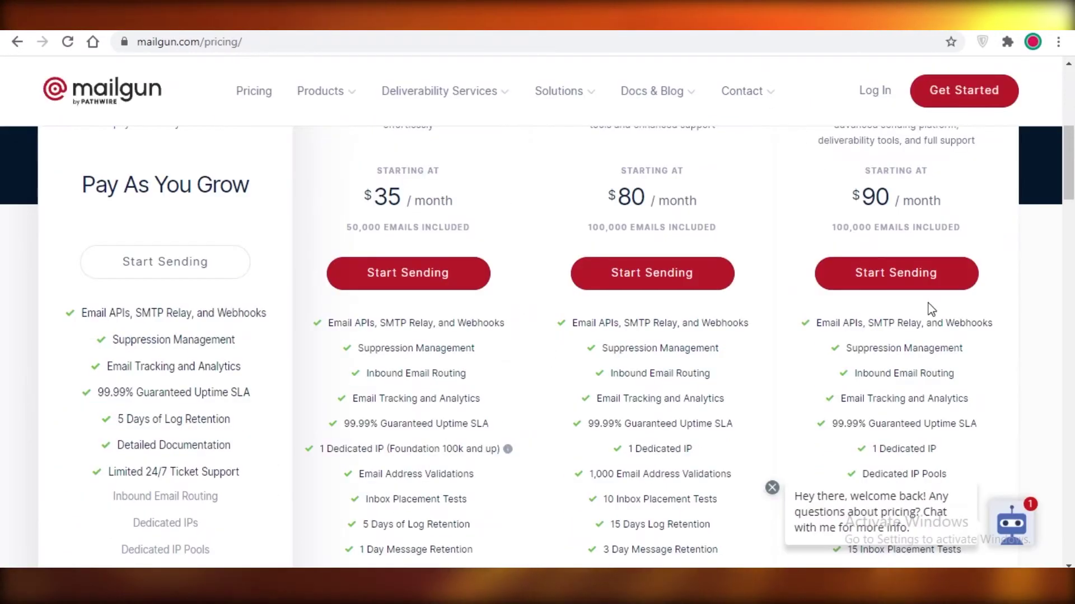
scroll(923, 303, up, 3)
scroll(924, 302, down, 3)
scroll(941, 259, up, 2)
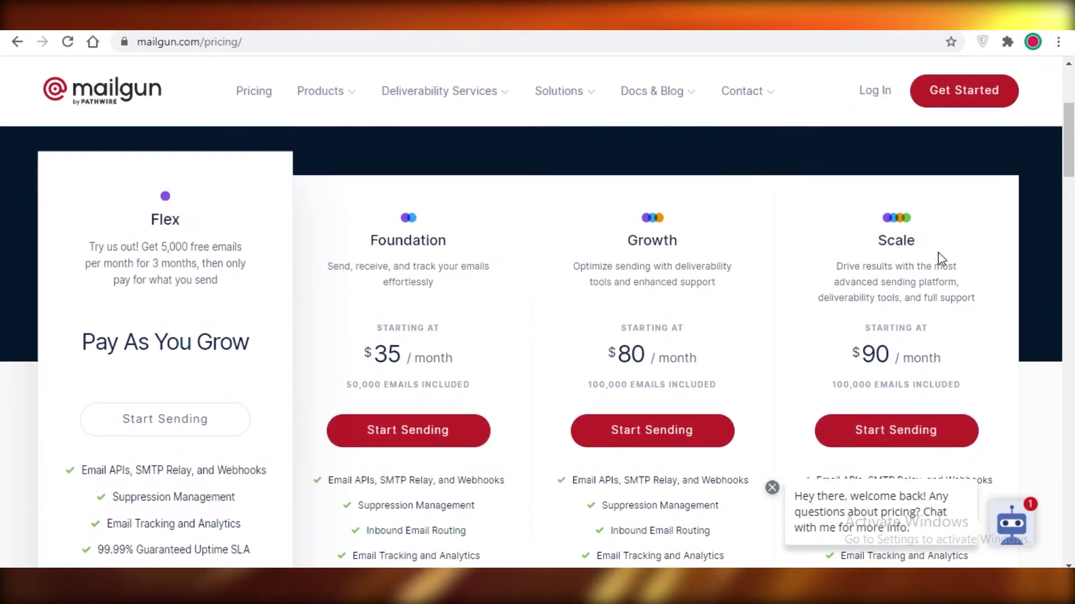
scroll(941, 258, down, 4)
scroll(940, 259, up, 3)
scroll(925, 296, down, 1)
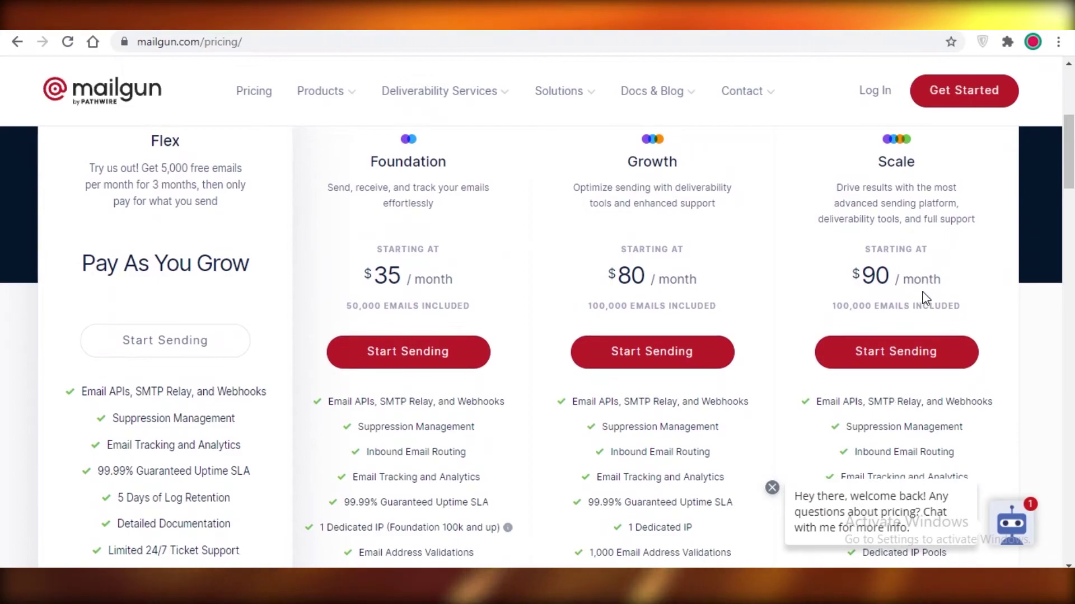
scroll(926, 295, down, 2)
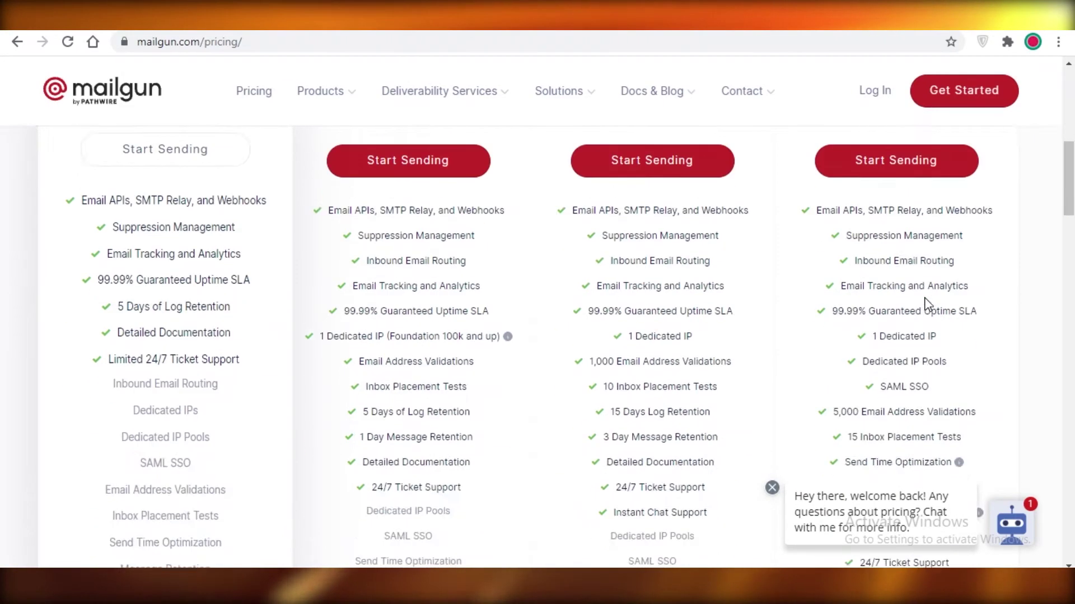
scroll(927, 303, down, 1)
scroll(928, 302, up, 4)
scroll(881, 300, up, 1)
scroll(881, 300, down, 3)
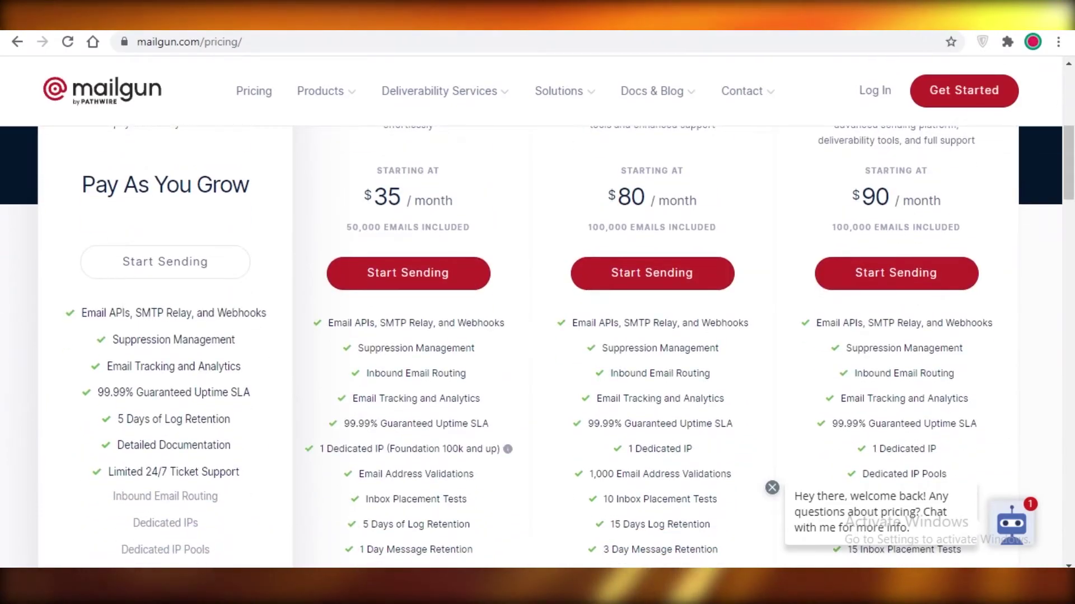
Return to Mailchimp's prices: Premium $299, Standard $14.99, Essentials $9.99, Free $0.
key(ctrl+Tab)
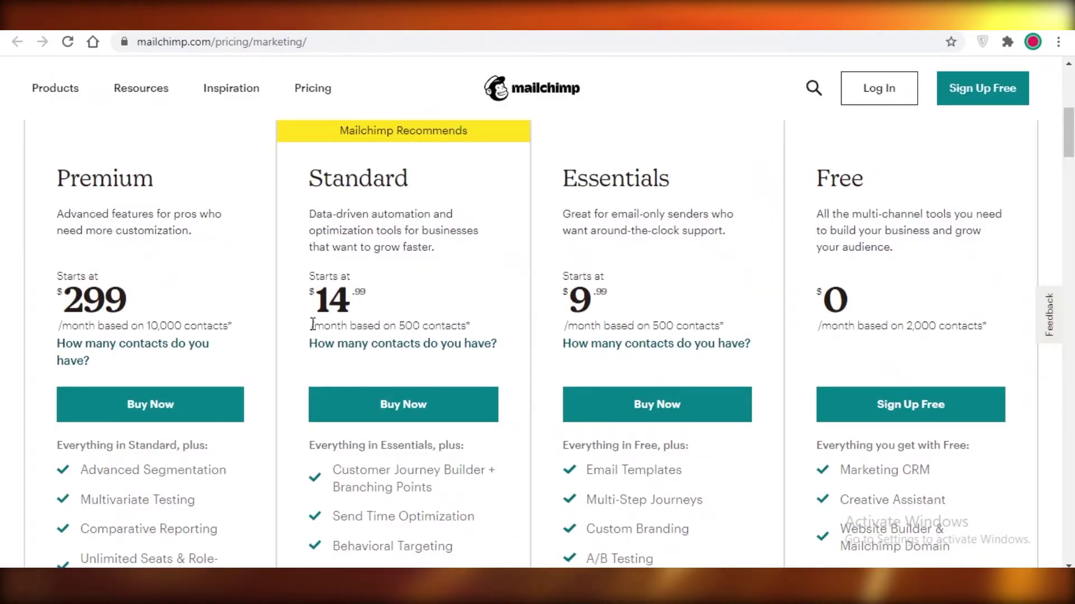
scroll(260, 327, up, 2)
scroll(252, 369, down, 2)
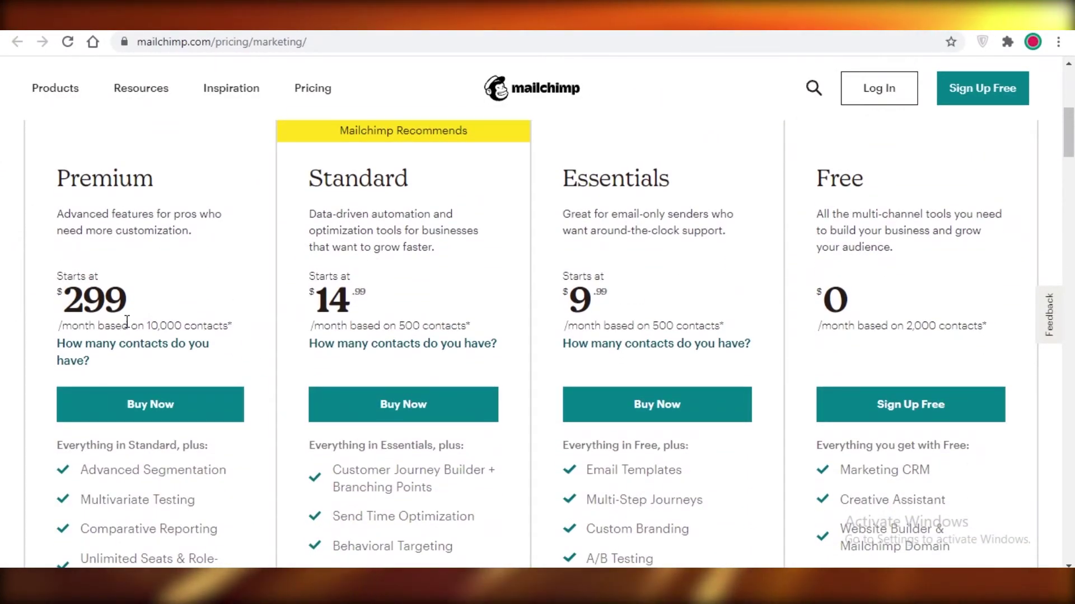
On SendGrid, drag the Pro slider to 90,000 emails/mo, giving Pro 100K at $89.95/mo.
key(ctrl+Tab)
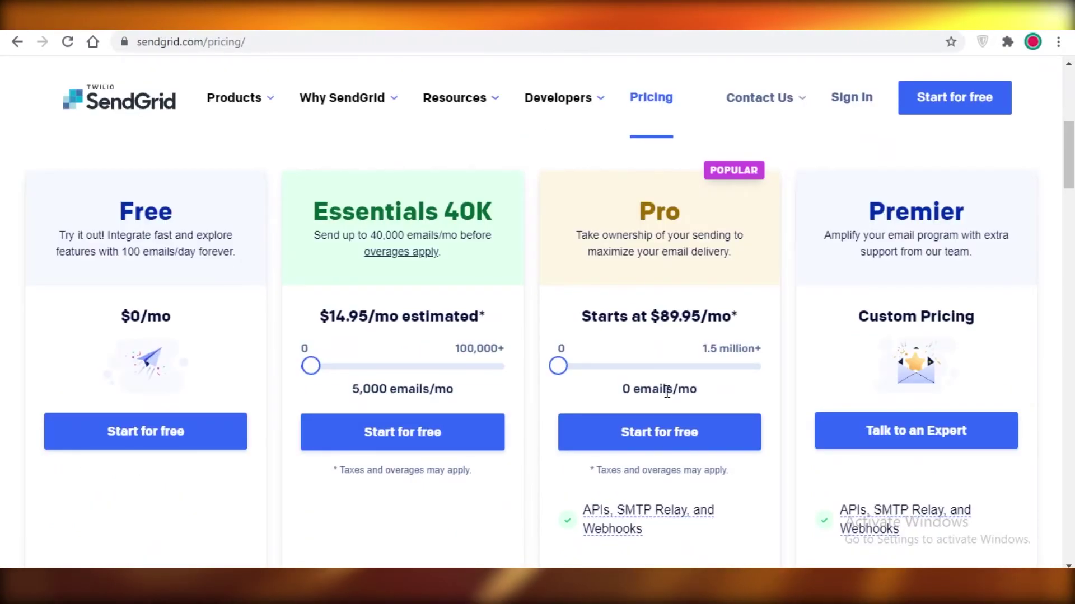
scroll(656, 352, up, 2)
scroll(655, 353, down, 2)
scroll(1033, 326, up, 2)
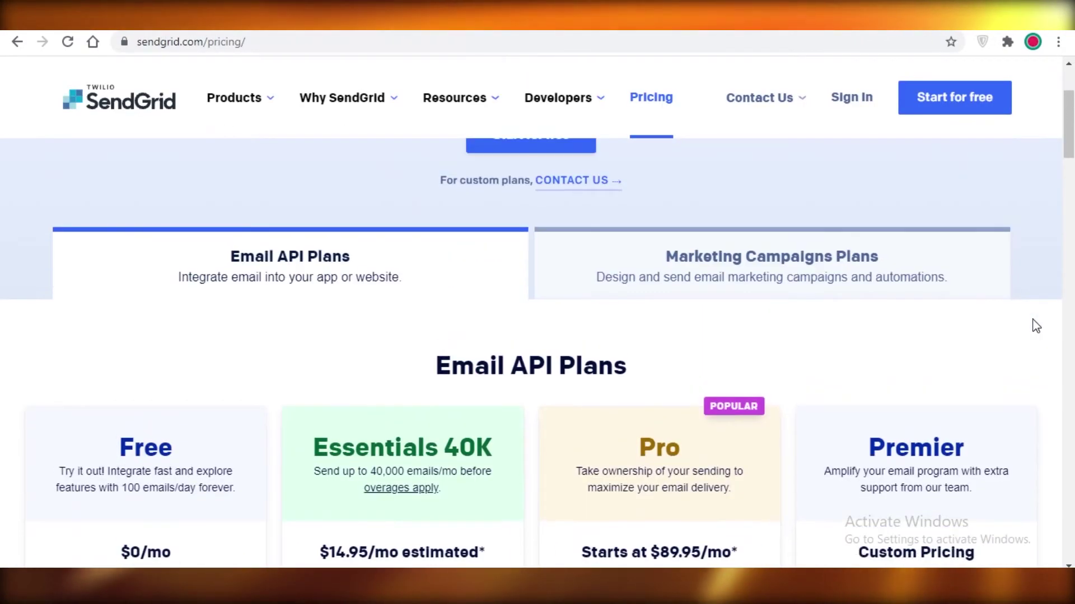
scroll(1035, 325, down, 4)
scroll(1035, 326, down, 1)
scroll(1035, 327, up, 3)
scroll(1034, 353, up, 1)
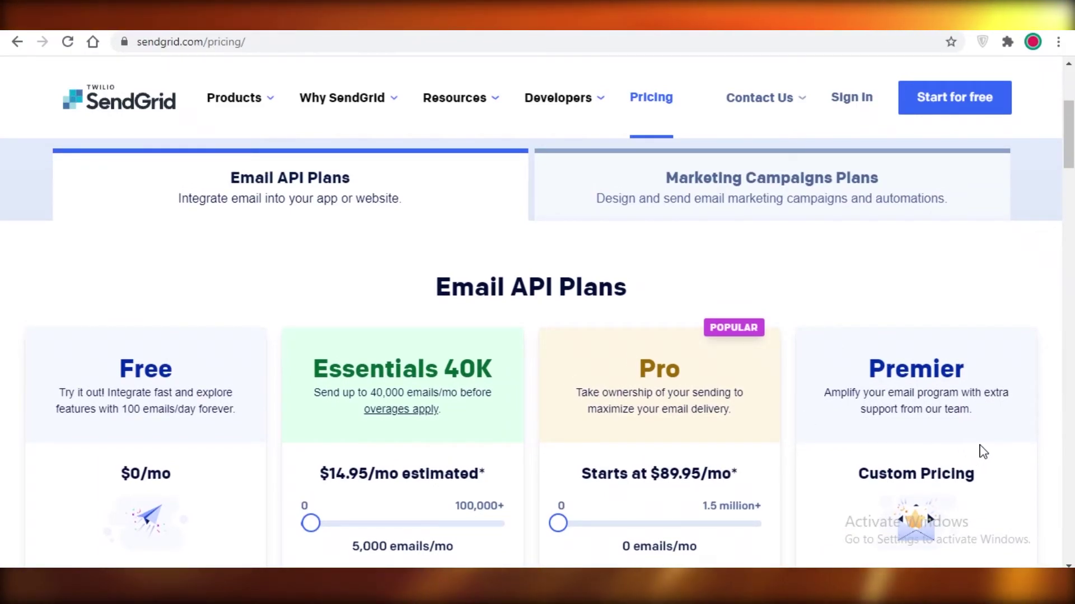
scroll(769, 437, down, 1)
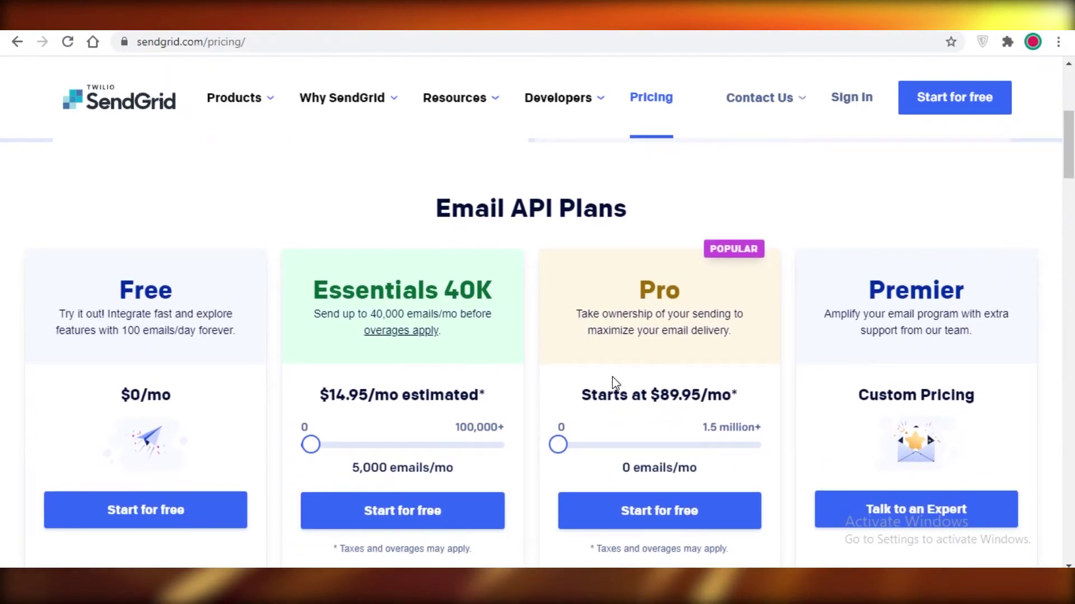
drag(558, 444, 571, 444)
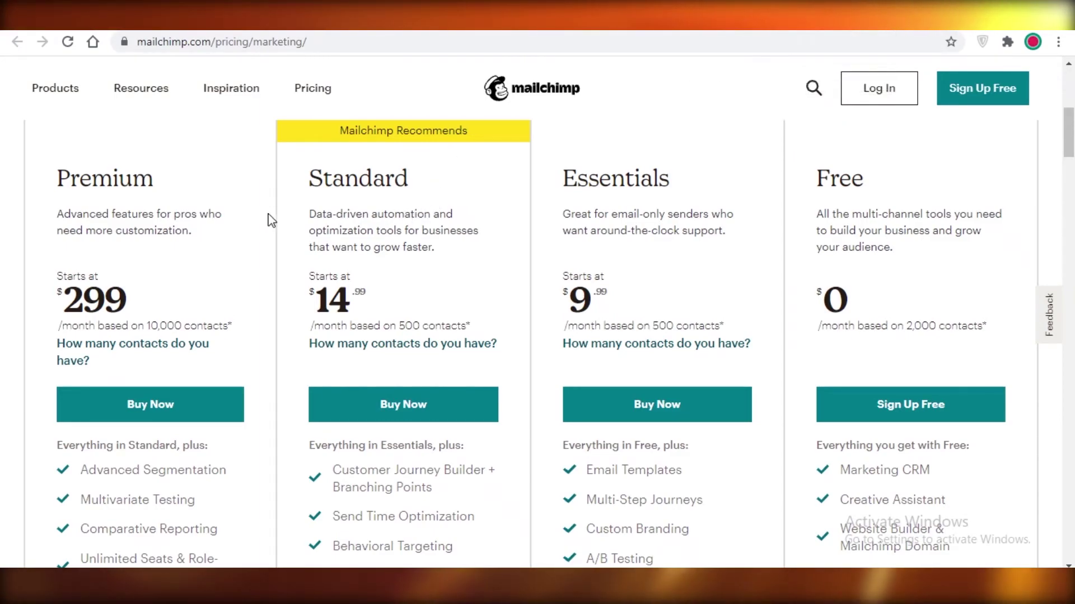
Cycle through Mailgun and Mailchimp, returning to SendGrid's $0, $14.95 and $89.95 plan cards.
key(ctrl+Tab)
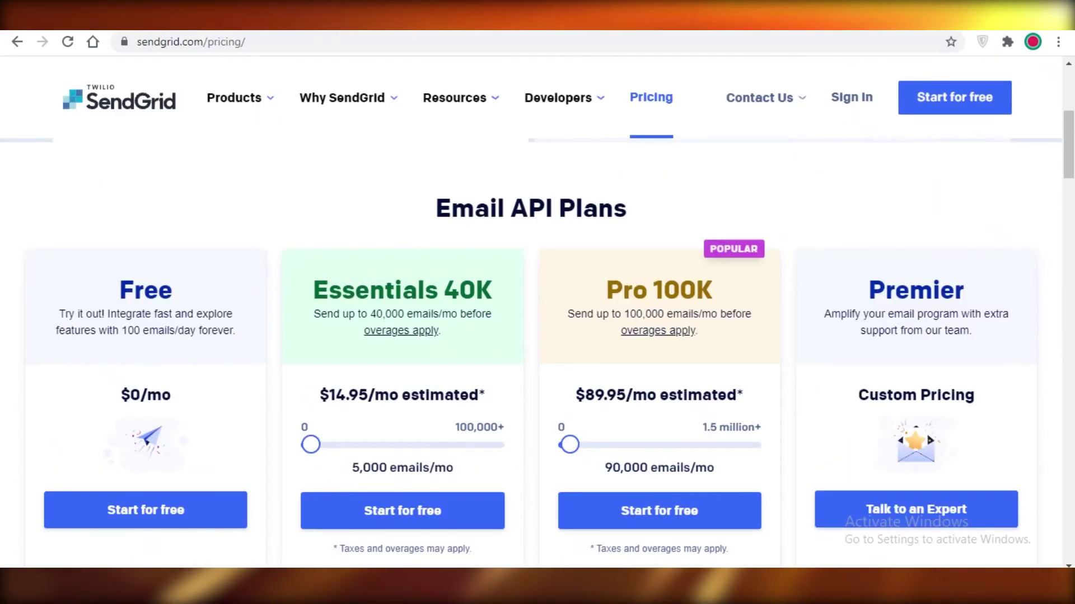
key(ctrl+Tab)
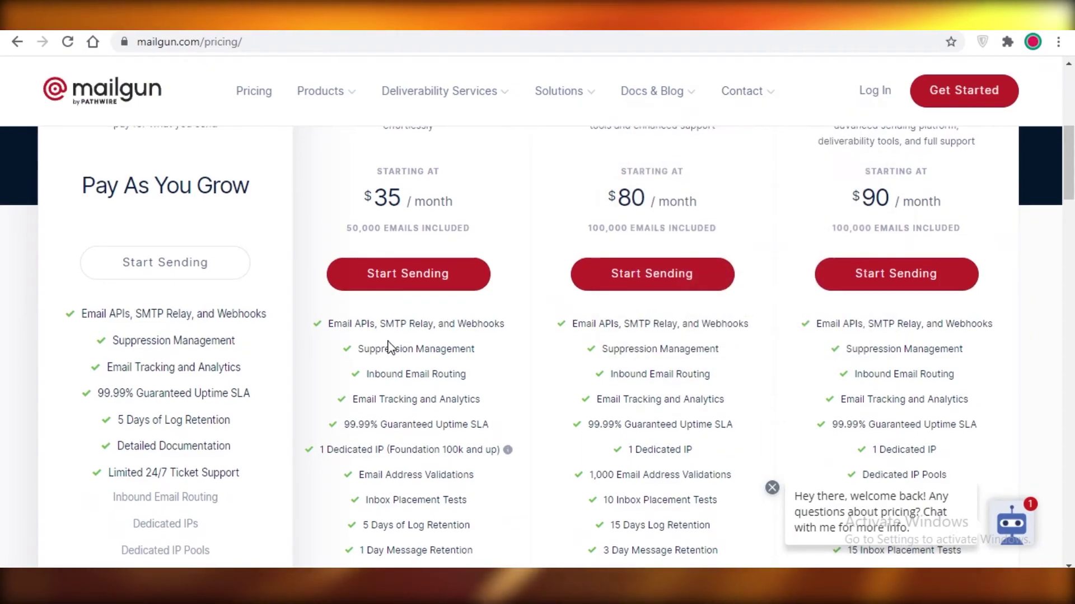
scroll(619, 318, up, 3)
scroll(618, 318, down, 1)
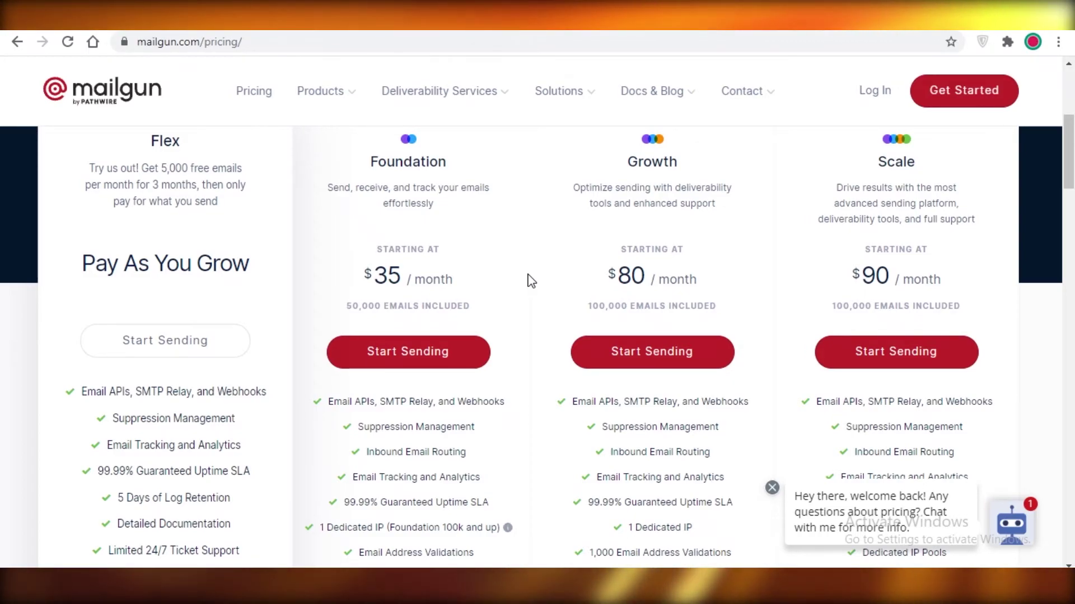
click(471, 17)
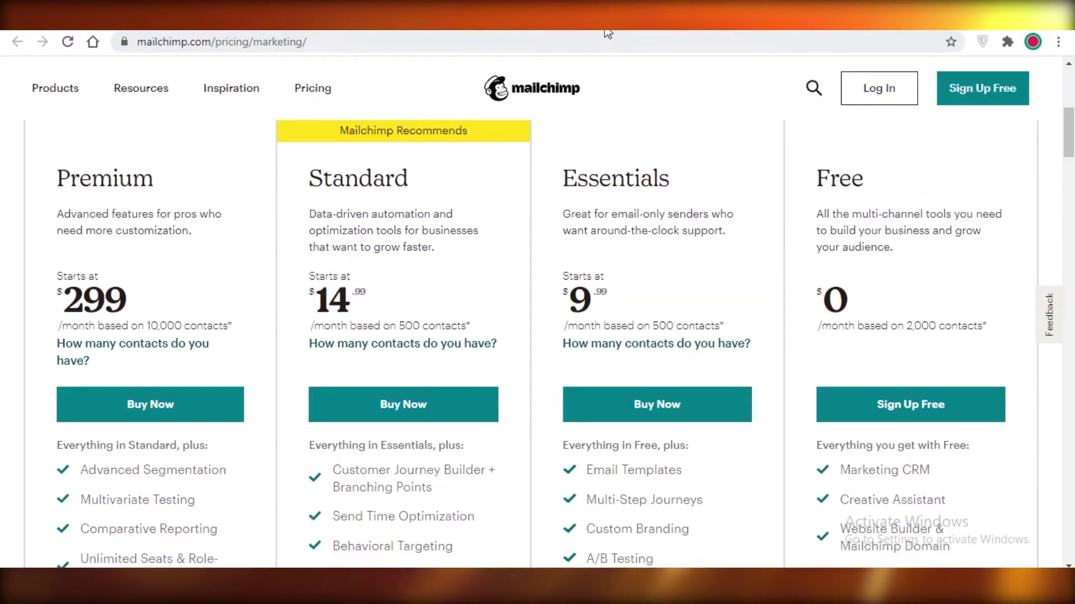
click(607, 31)
scroll(821, 228, down, 2)
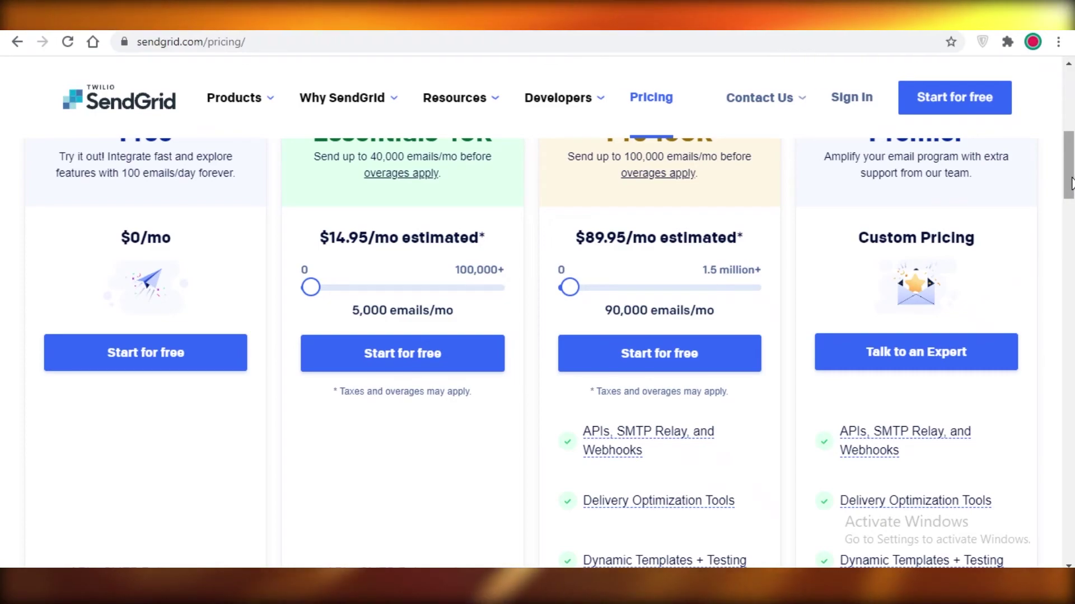
scroll(1007, 158, down, 3)
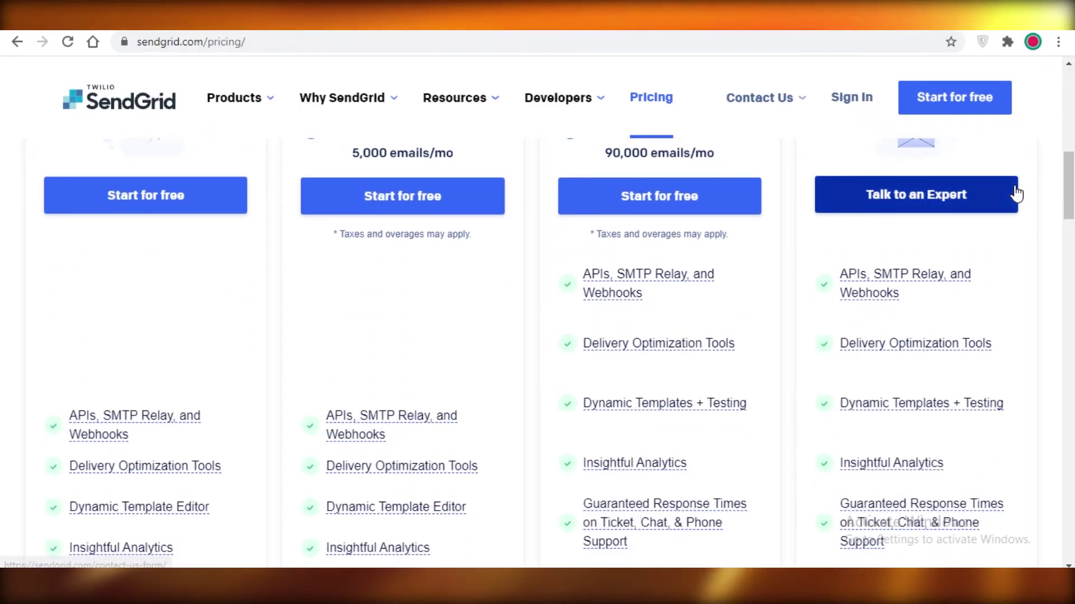
scroll(965, 209, down, 2)
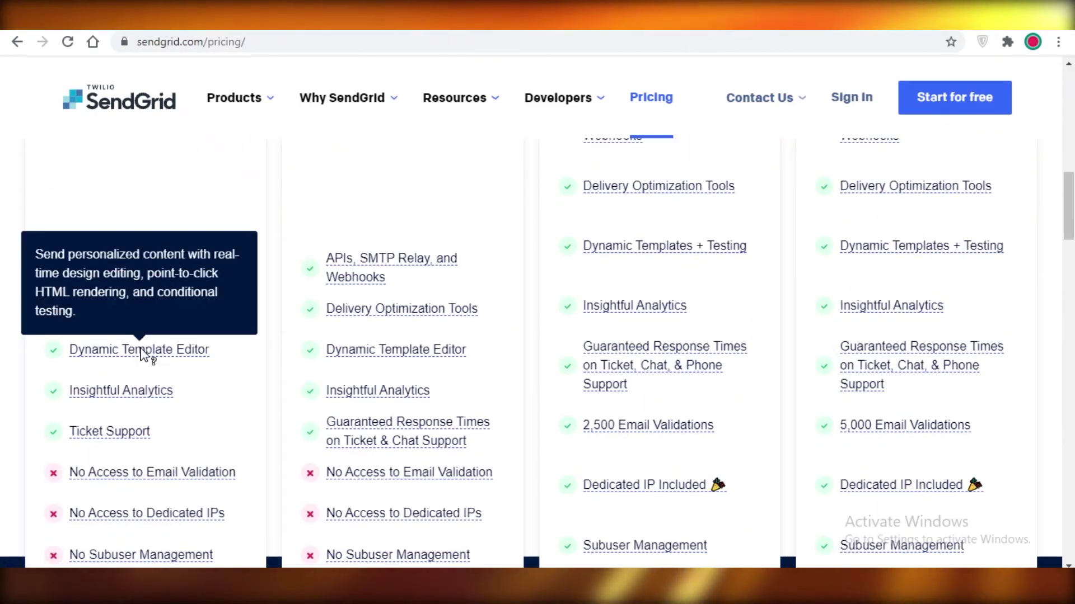
scroll(369, 379, up, 5)
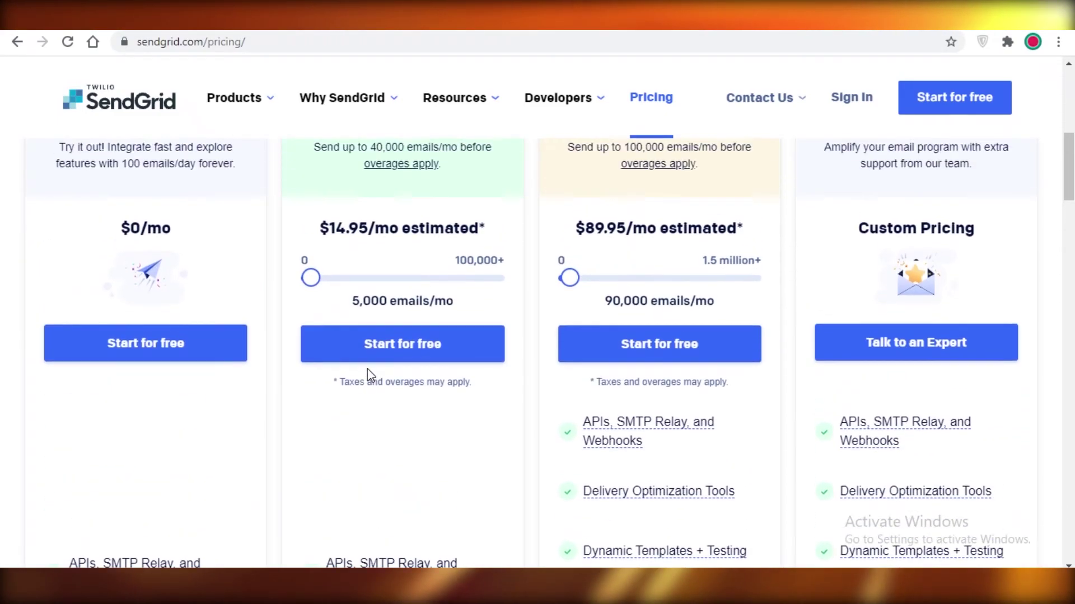
scroll(370, 379, up, 3)
Switch to Mailgun's plan cards with the estimate at 10,000 emails per month.
key(ctrl+Tab)
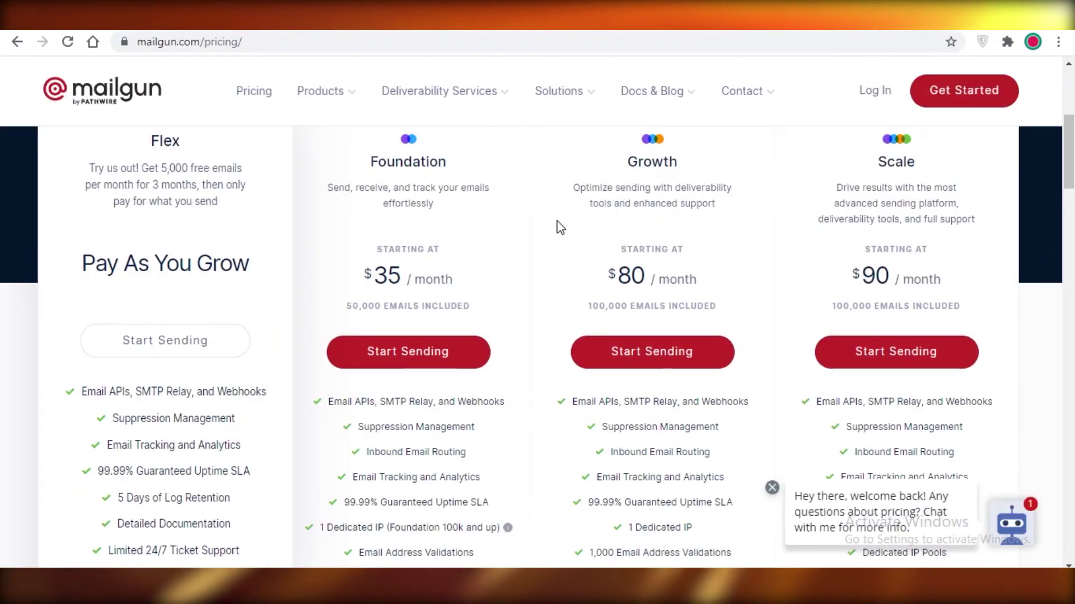
scroll(559, 227, up, 1)
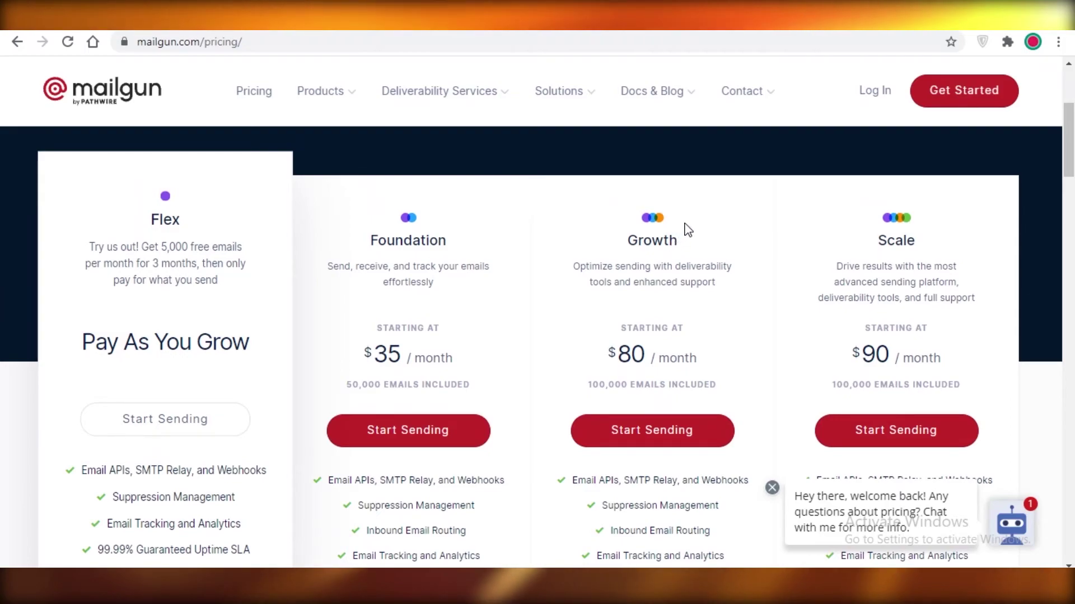
scroll(686, 229, down, 1)
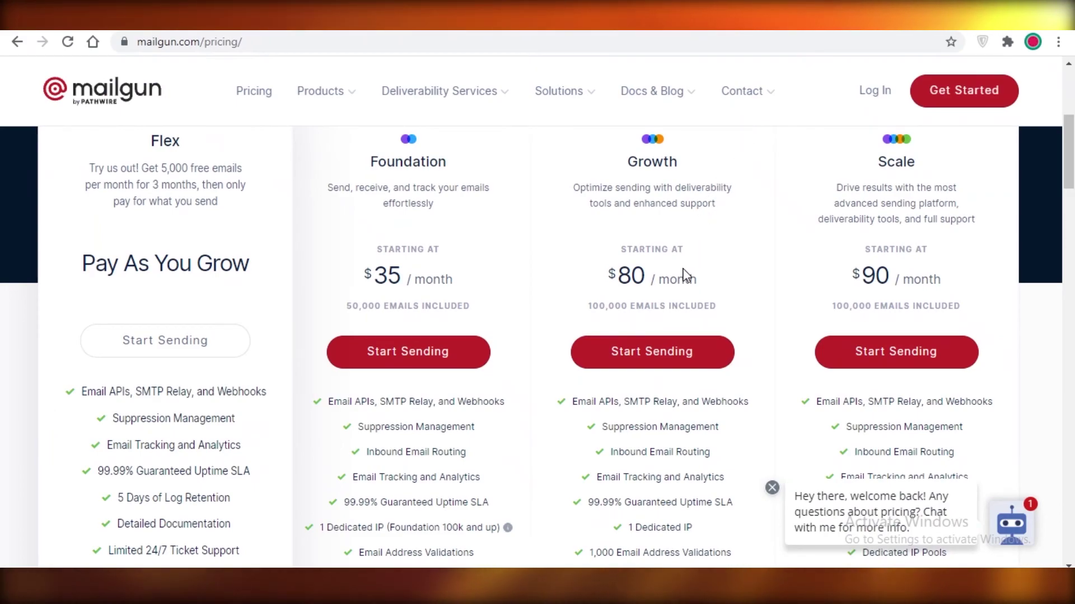
scroll(685, 274, up, 3)
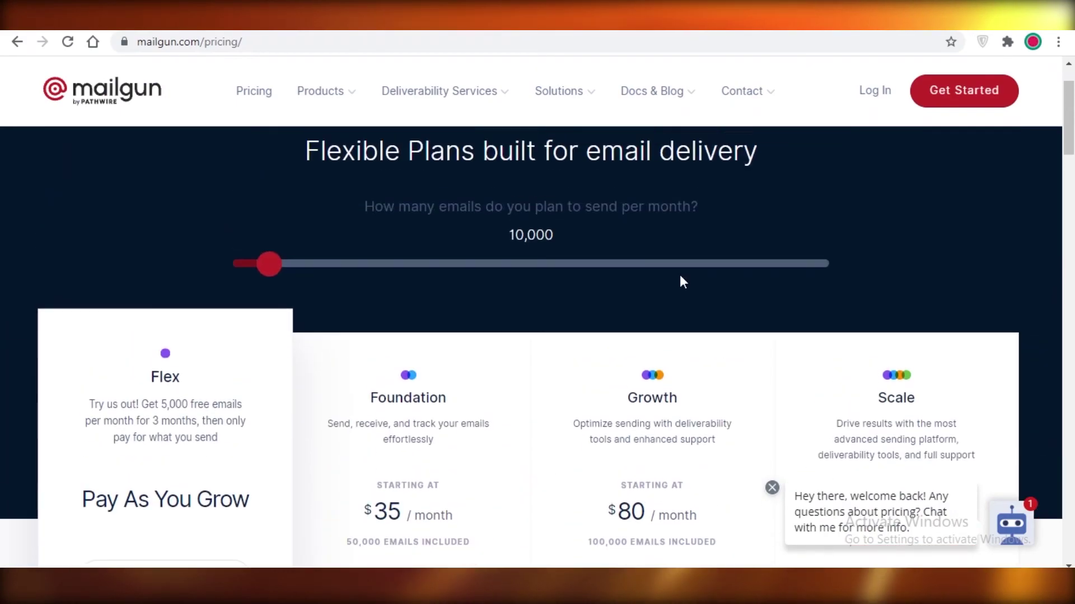
scroll(680, 286, down, 2)
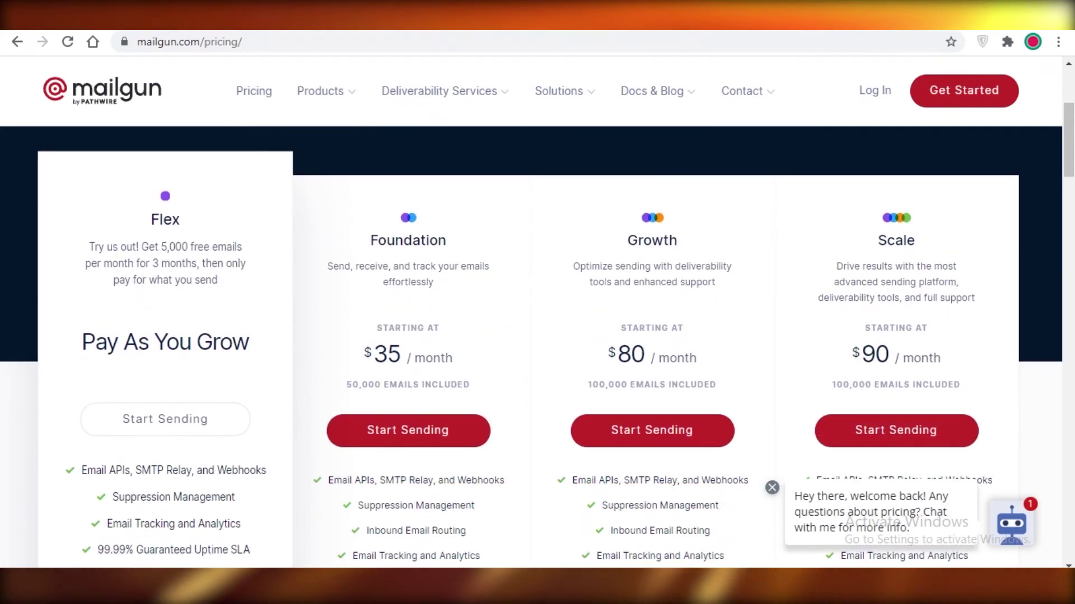